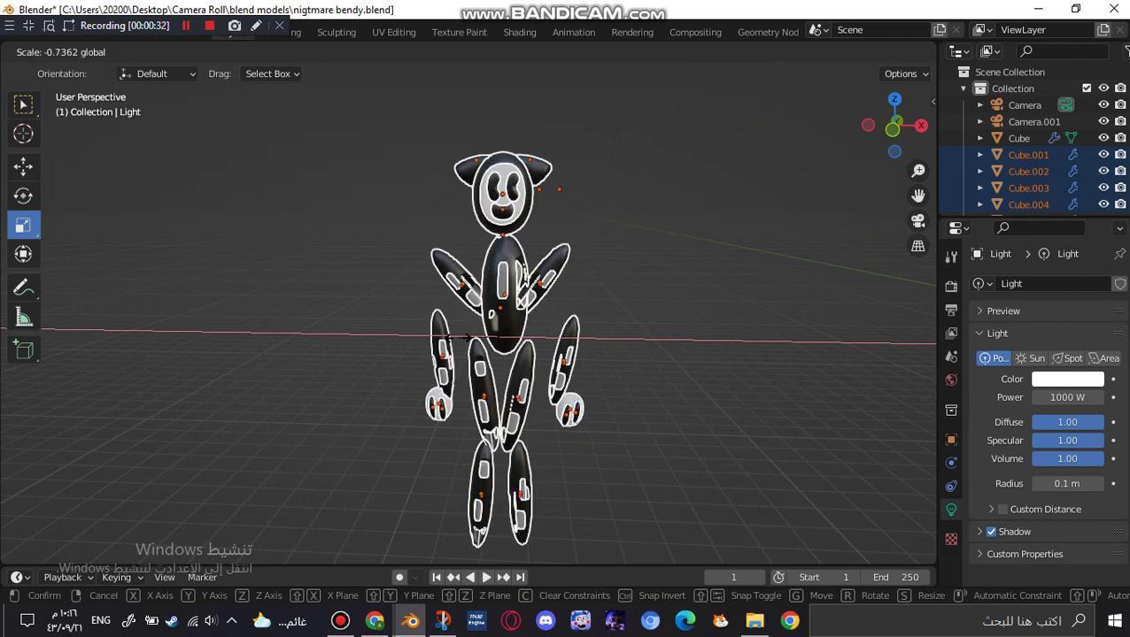
- Scale the whole selected character along the global X axis to adjust its width
{"action": "left_click", "coordinate": [447, 338]}
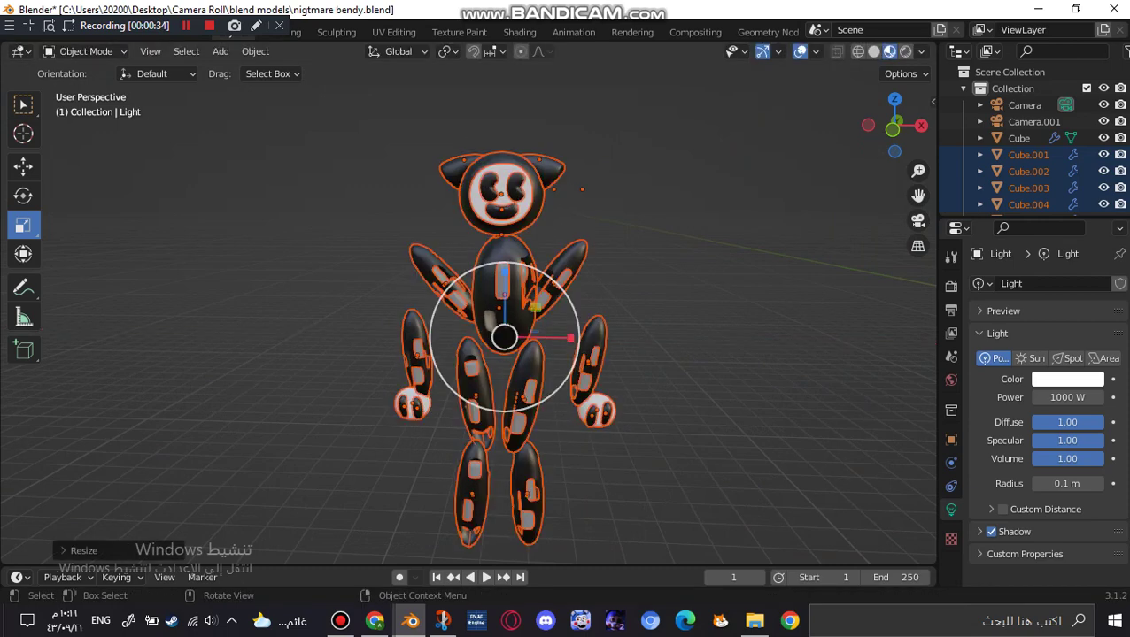
{"action": "scroll", "coordinate": [469, 332], "scroll_direction": "up", "scroll_amount": 1}
- Duplicate the character's white hand sphere and place the copy on the empty grid beside the character
{"action": "left_click_drag", "start_coordinate": [890, 130], "coordinate": [807, 138]}
{"action": "left_click_drag", "start_coordinate": [917, 195], "coordinate": [337, 168]}
{"action": "left_click", "coordinate": [24, 350]}
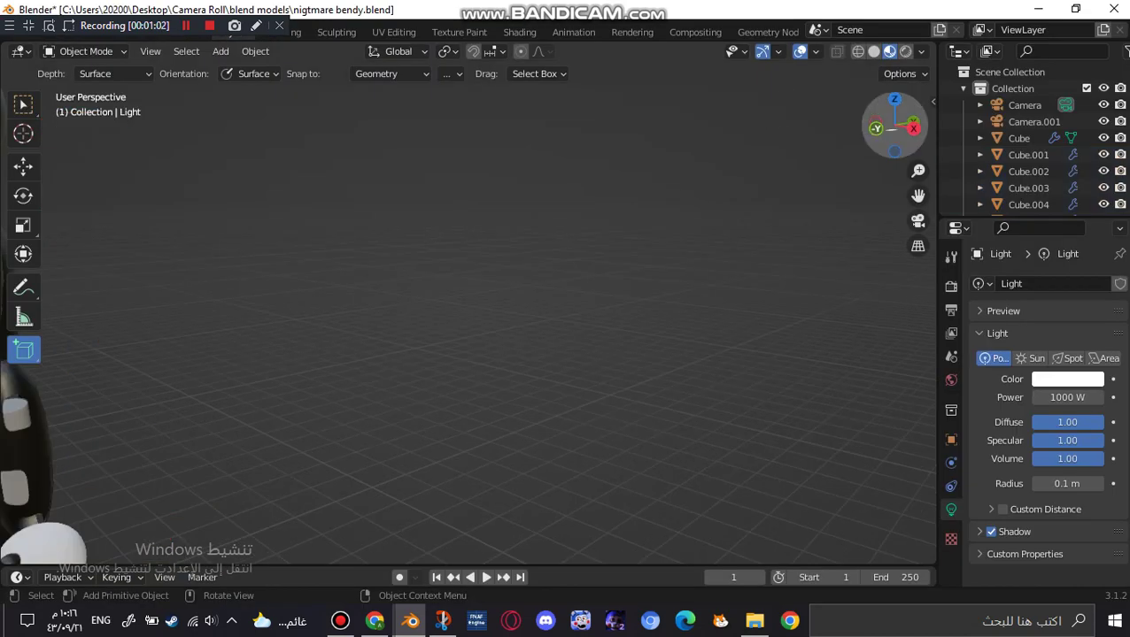
{"action": "mouse_move", "coordinate": [892, 130]}
{"action": "left_mouse_down"}
{"action": "mouse_move", "coordinate": [788, 133]}
{"action": "mouse_move", "coordinate": [910, 191]}
{"action": "mouse_move", "coordinate": [903, 146]}
{"action": "left_mouse_up"}
{"action": "scroll", "coordinate": [631, 230], "scroll_direction": "down", "scroll_amount": 1}
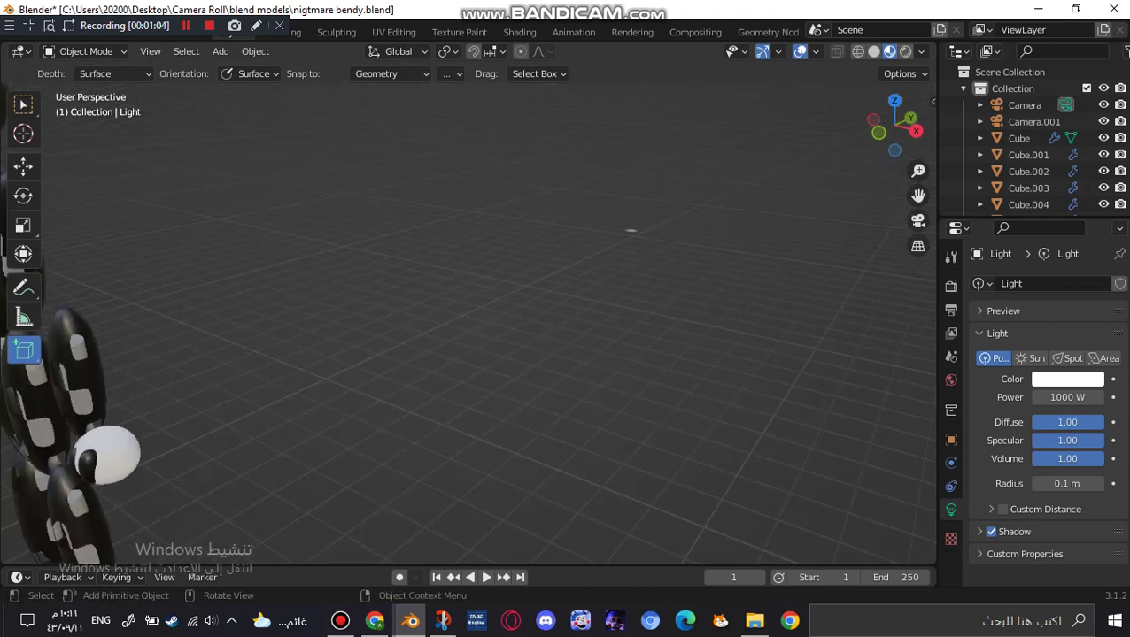
{"action": "scroll", "coordinate": [620, 231], "scroll_direction": "down", "scroll_amount": 3}
{"action": "scroll", "coordinate": [710, 303], "scroll_direction": "up", "scroll_amount": 2}
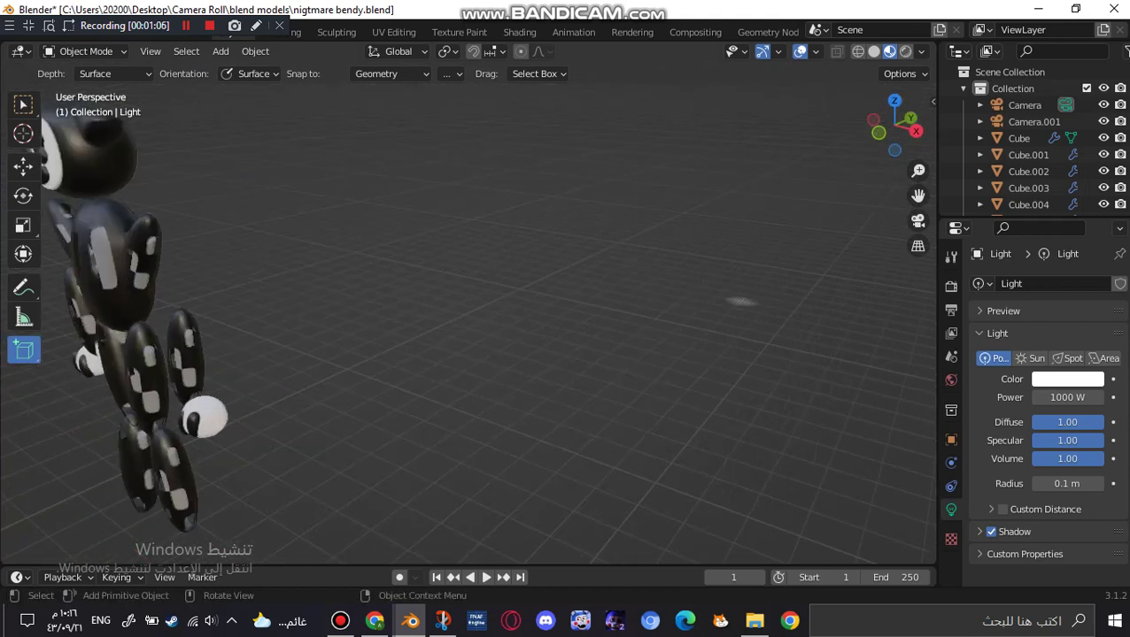
{"action": "left_click", "coordinate": [204, 416]}
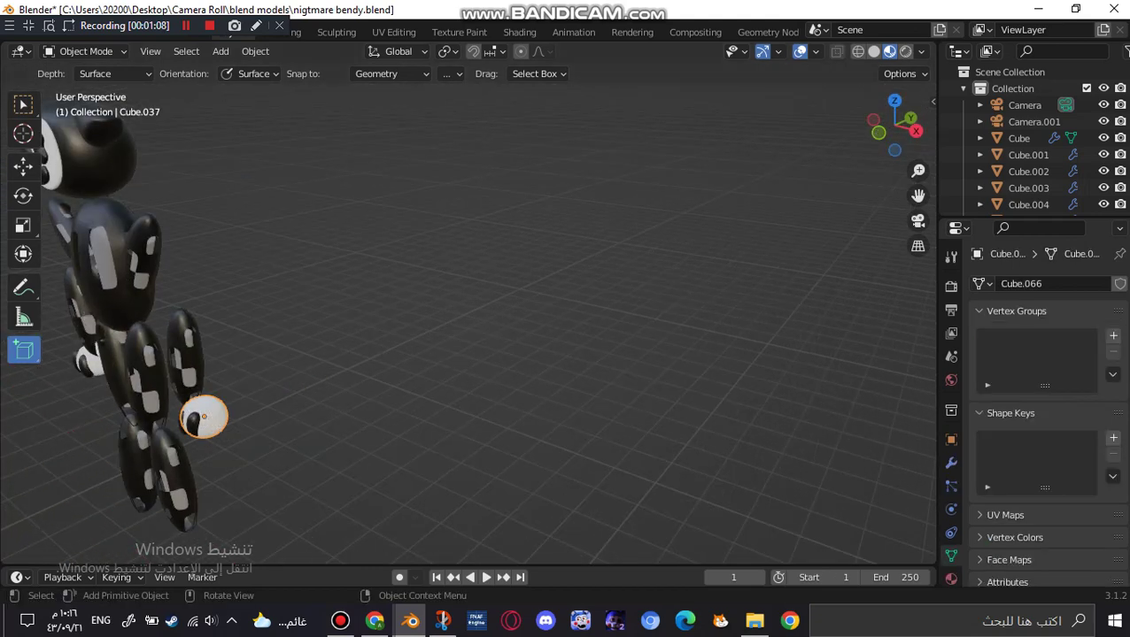
{"action": "left_click", "coordinate": [23, 166]}
{"action": "right_click", "coordinate": [150, 396]}
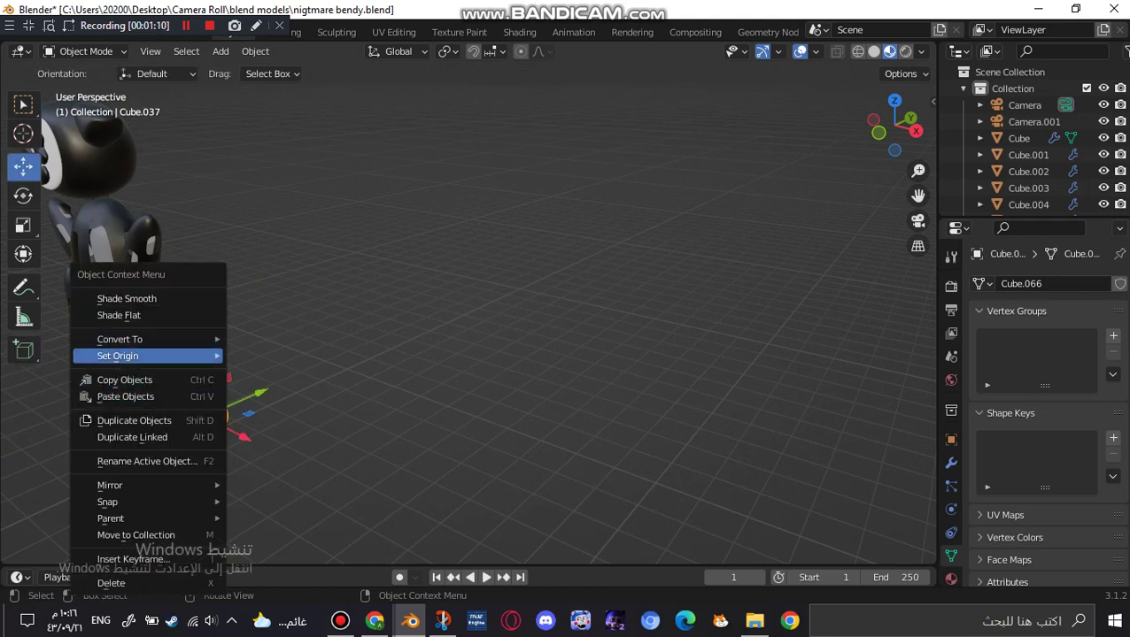
{"action": "left_click", "coordinate": [134, 420]}
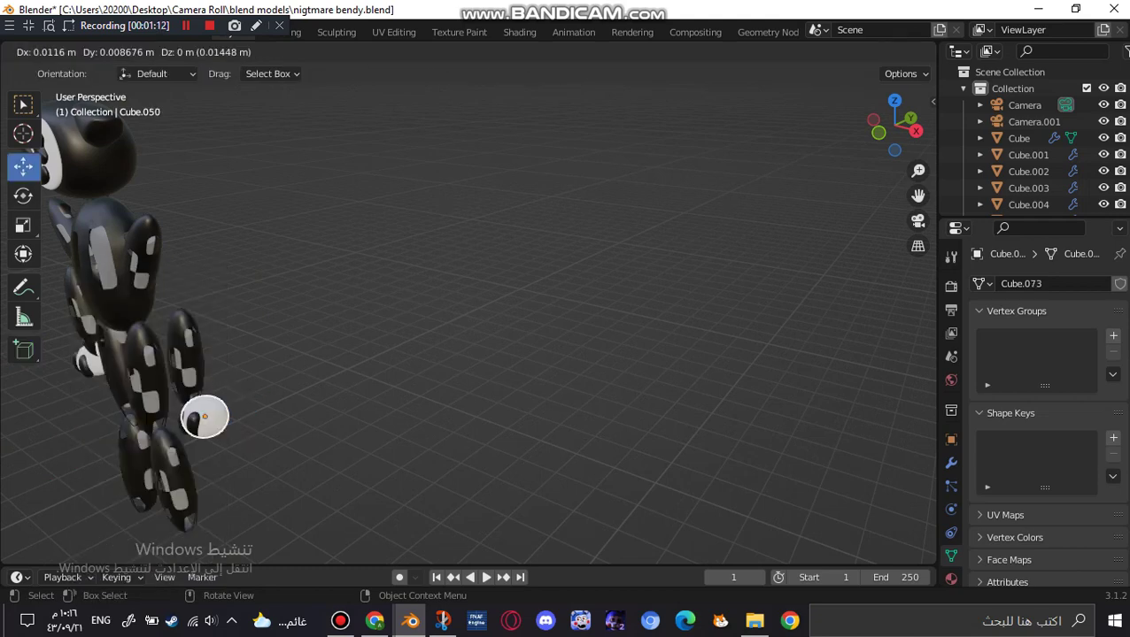
{"action": "left_click", "coordinate": [354, 383]}
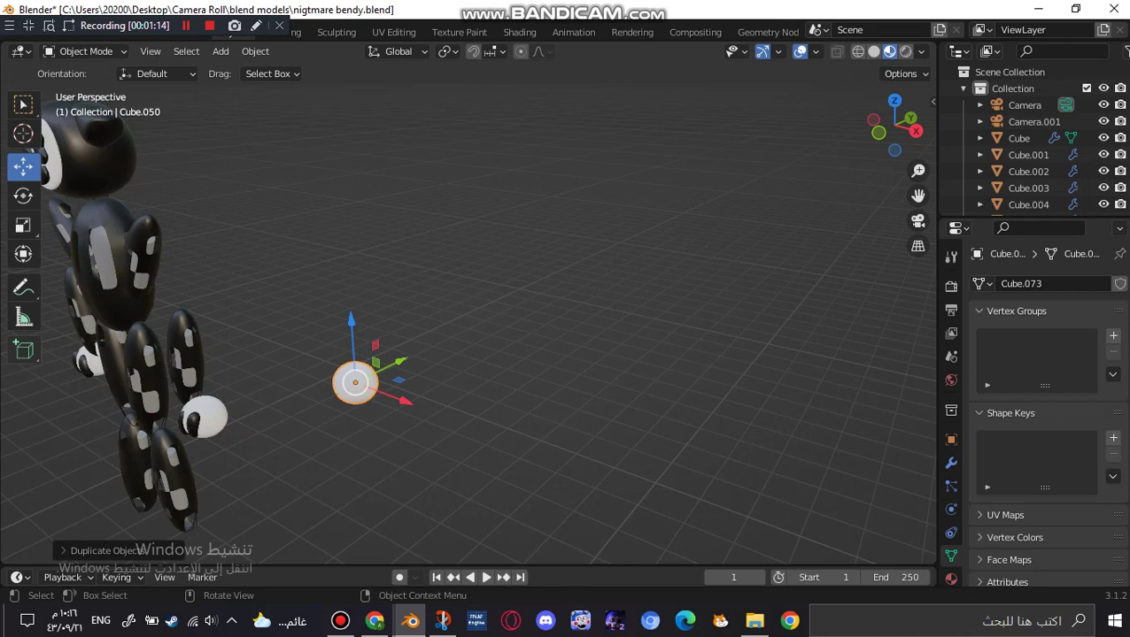
- Scale the duplicated white sphere uniformly so it is slightly larger
{"action": "left_click", "coordinate": [23, 225]}
{"action": "left_click_drag", "start_coordinate": [321, 383], "coordinate": [265, 428]}
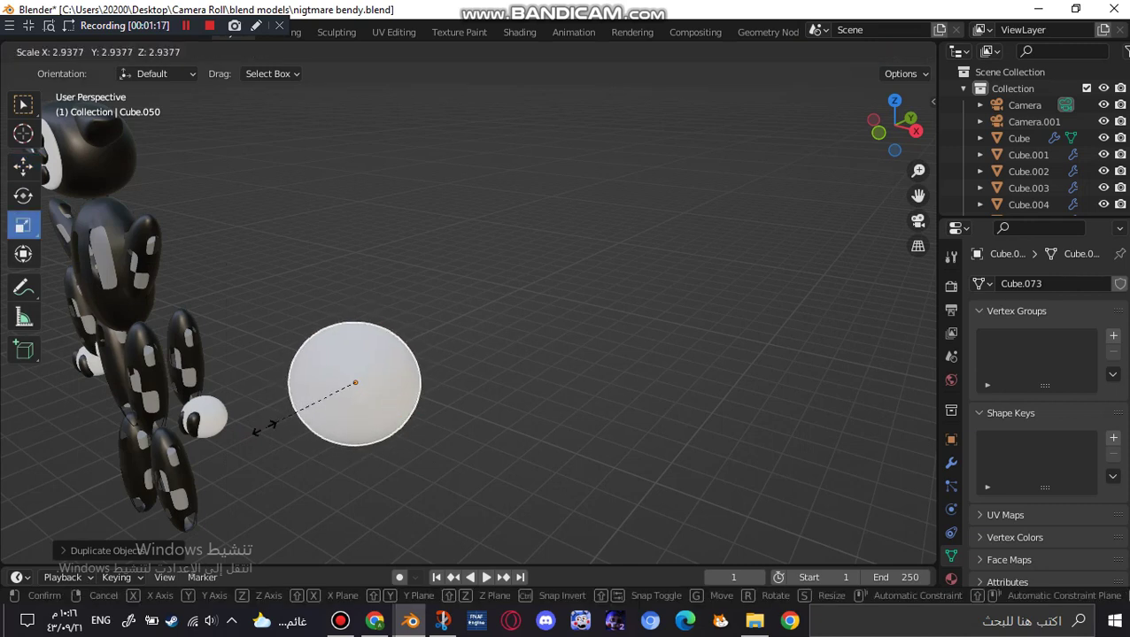
{"action": "left_click", "coordinate": [307, 388]}
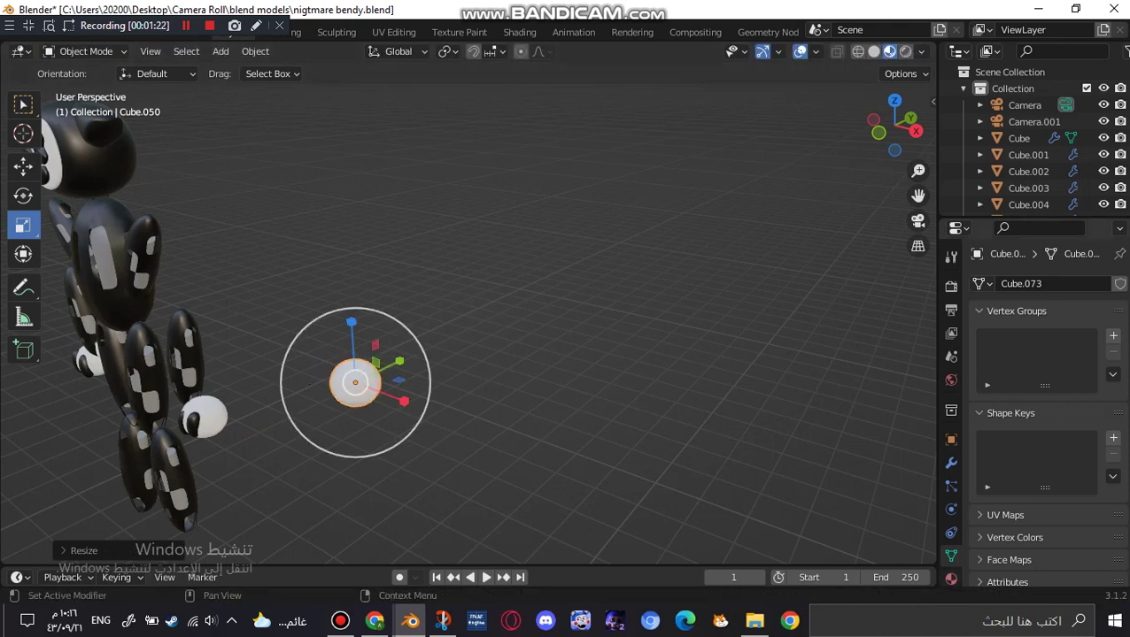
- Disable nodes on the duplicated sphere's material and set its base color to black with V 0.000
{"action": "left_click", "coordinate": [951, 579]}
{"action": "left_click", "coordinate": [1060, 355]}
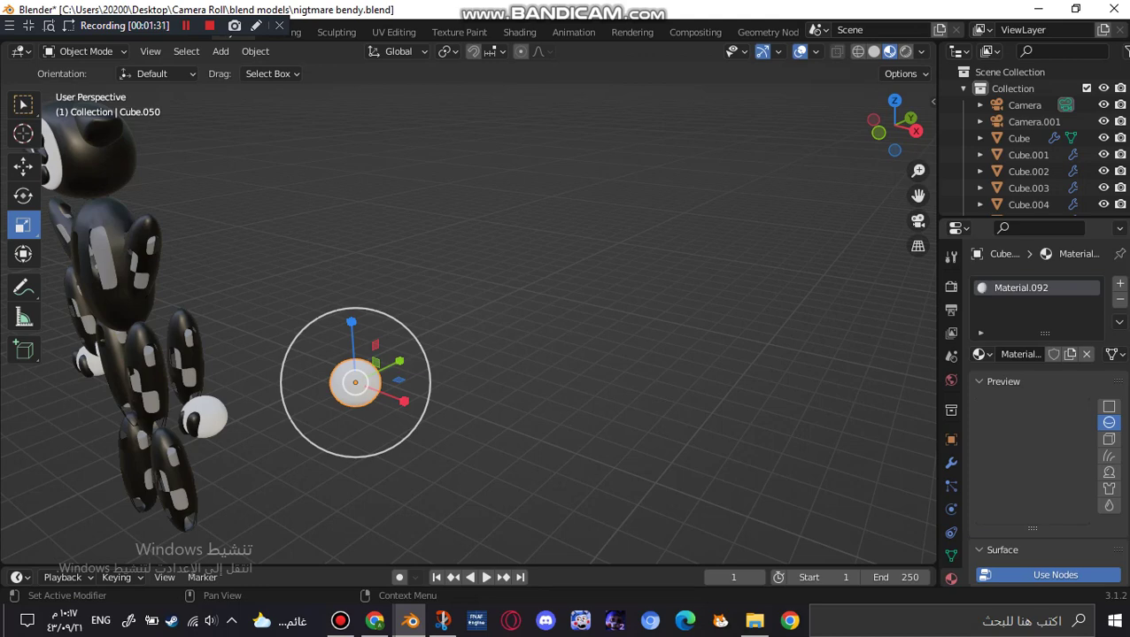
{"action": "scroll", "coordinate": [1040, 407], "scroll_direction": "down", "scroll_amount": 10}
{"action": "scroll", "coordinate": [1040, 407], "scroll_direction": "up", "scroll_amount": 8}
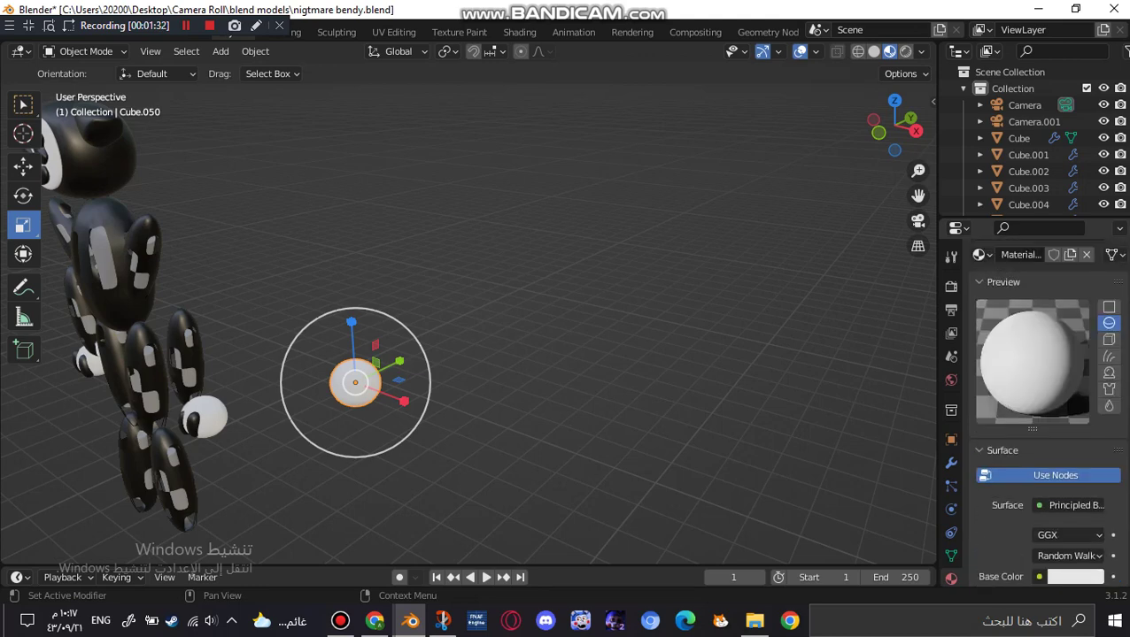
{"action": "scroll", "coordinate": [1040, 407], "scroll_direction": "down", "scroll_amount": 2}
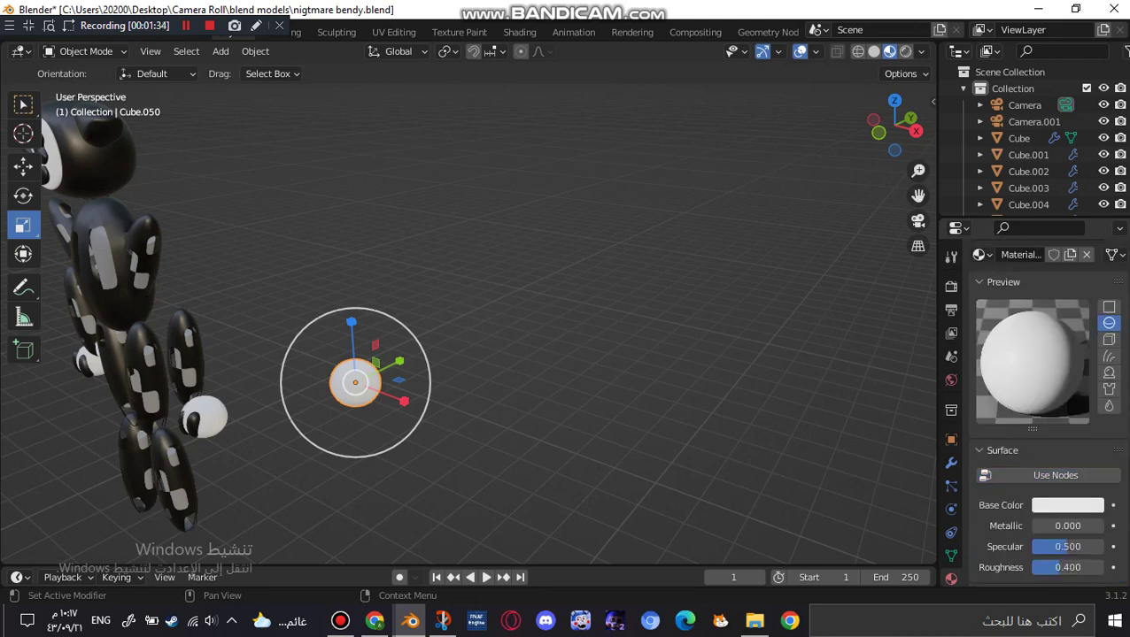
{"action": "left_click", "coordinate": [1067, 505]}
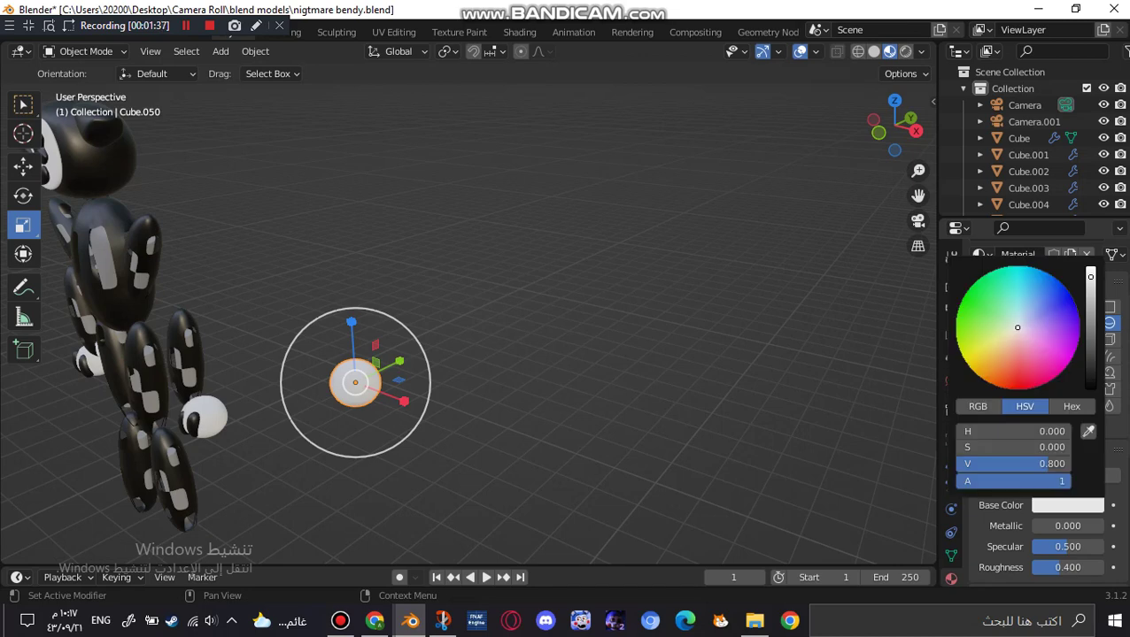
{"action": "left_click_drag", "start_coordinate": [1090, 278], "coordinate": [1090, 387]}
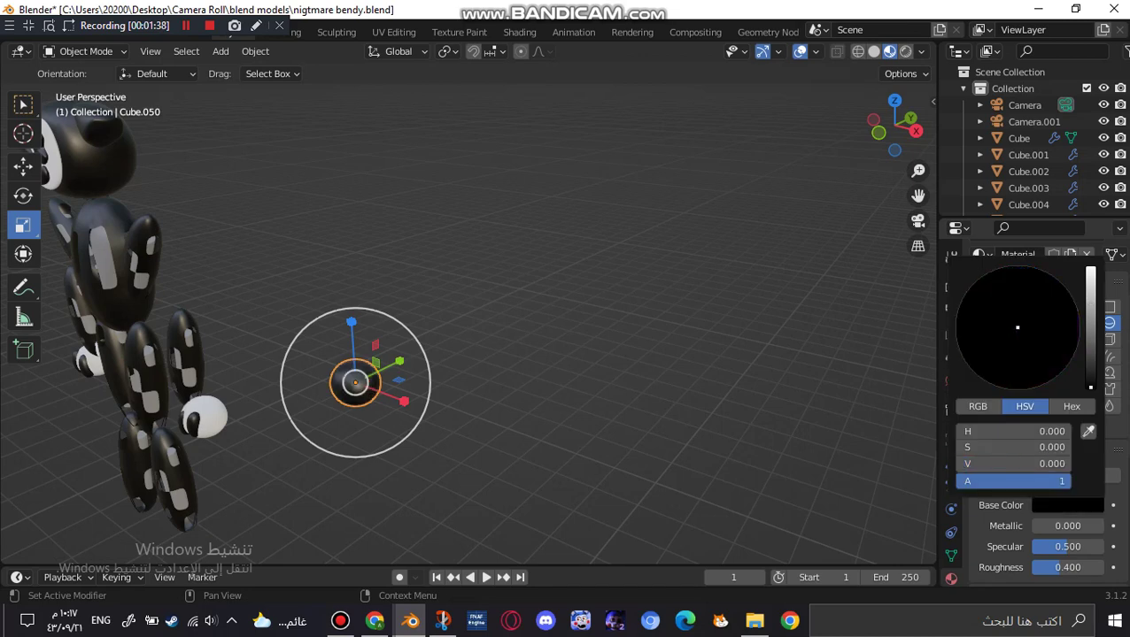
- Move the black sphere to the back of the character at hip height and enlarge it uniformly
{"action": "left_click_drag", "start_coordinate": [918, 195], "coordinate": [998, 237]}
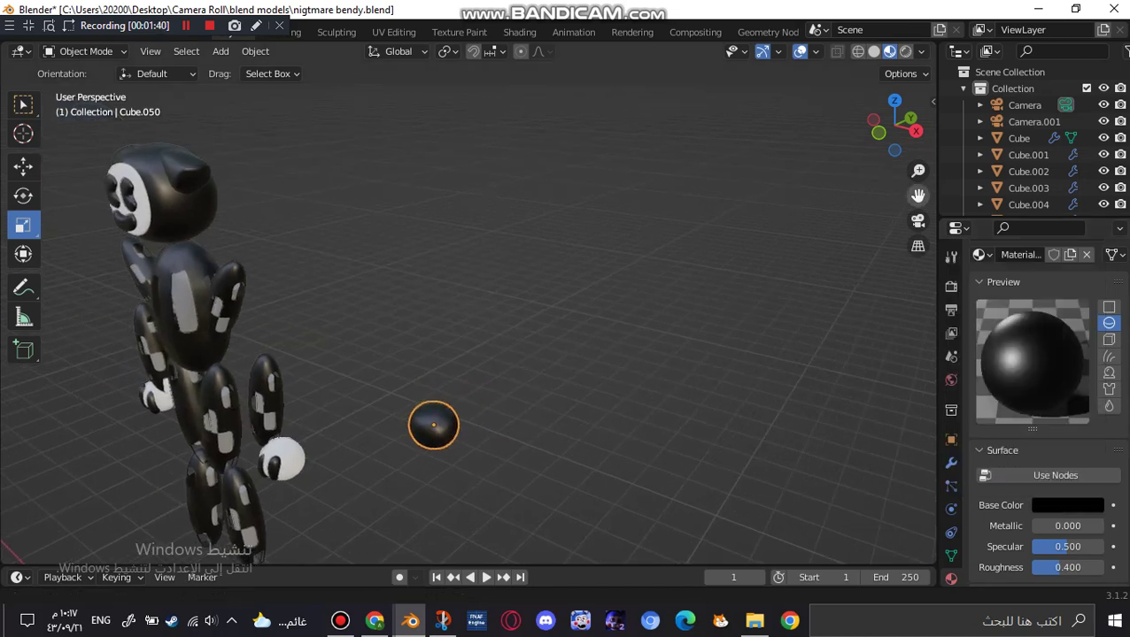
{"action": "left_click", "coordinate": [24, 166]}
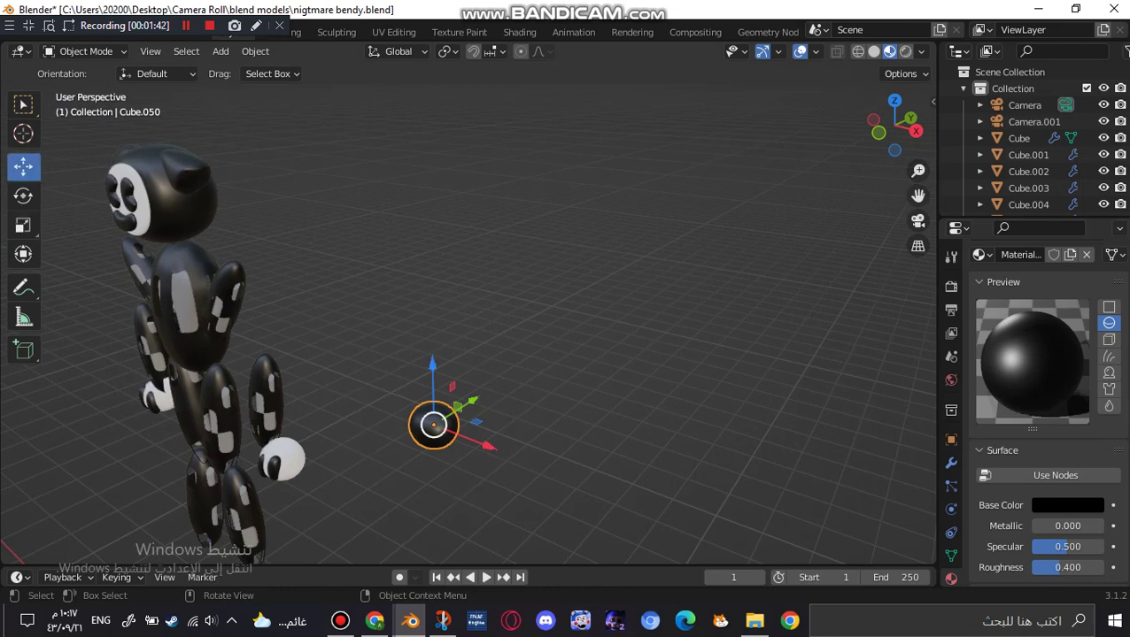
{"action": "key", "text": "x"}
{"action": "left_click_drag", "start_coordinate": [433, 425], "coordinate": [207, 394]}
{"action": "left_click", "coordinate": [23, 225]}
{"action": "left_click_drag", "start_coordinate": [237, 359], "coordinate": [232, 363]}
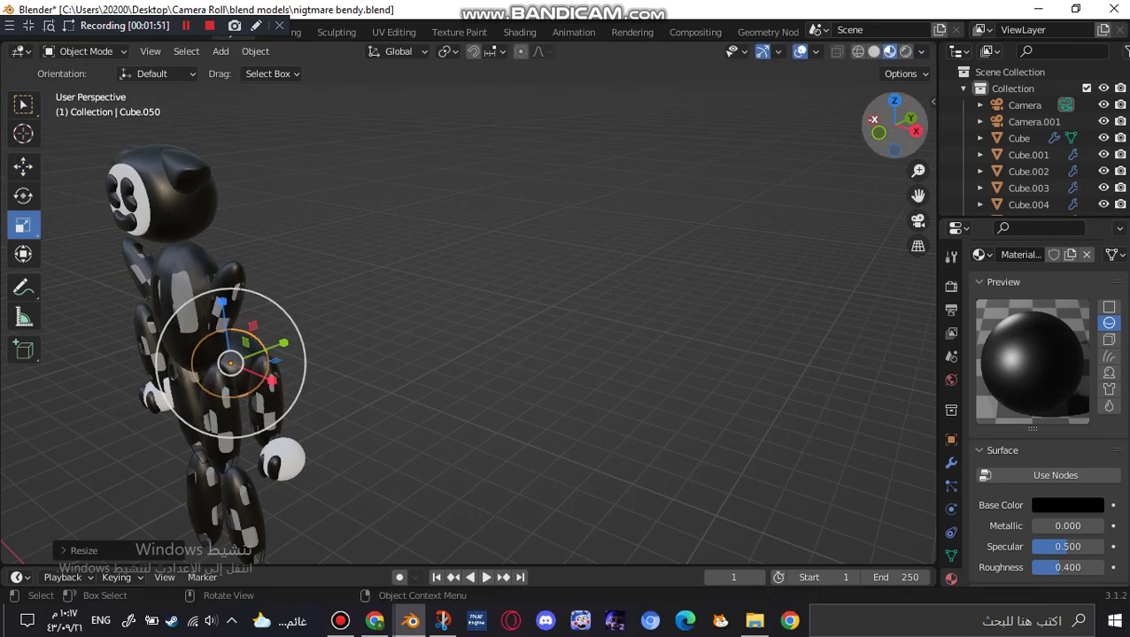
- Scale the black sphere behind the character down uniformly to about 0.46, roughly the size of a hand
{"action": "left_click_drag", "start_coordinate": [899, 121], "coordinate": [865, 125]}
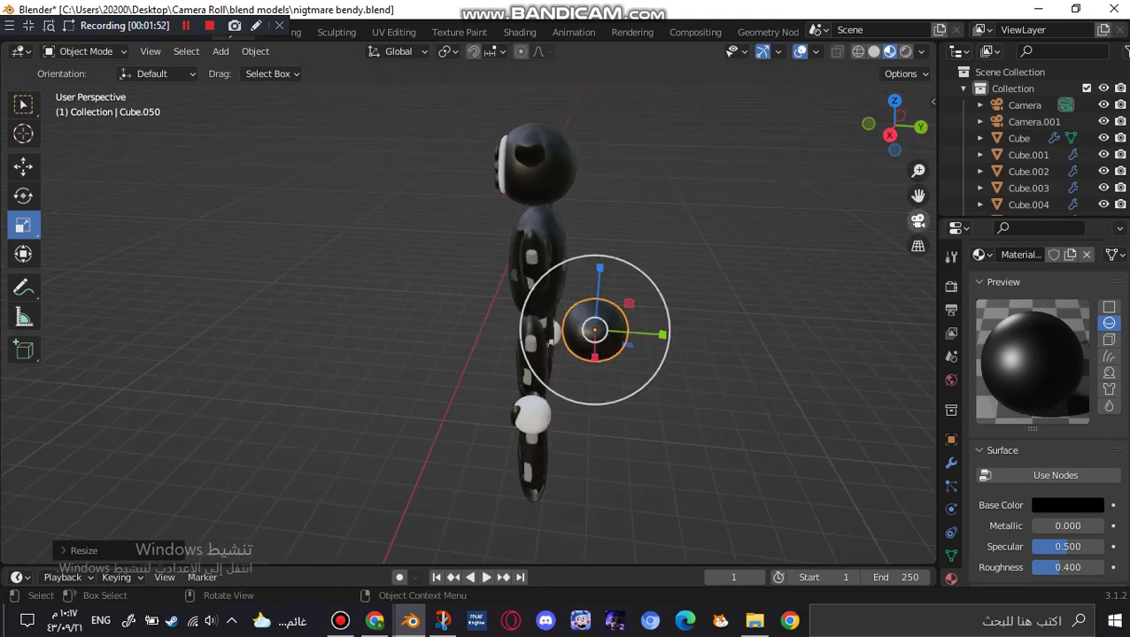
{"action": "left_click_drag", "start_coordinate": [918, 196], "coordinate": [799, 242]}
{"action": "scroll", "coordinate": [799, 243], "scroll_direction": "up", "scroll_amount": 2}
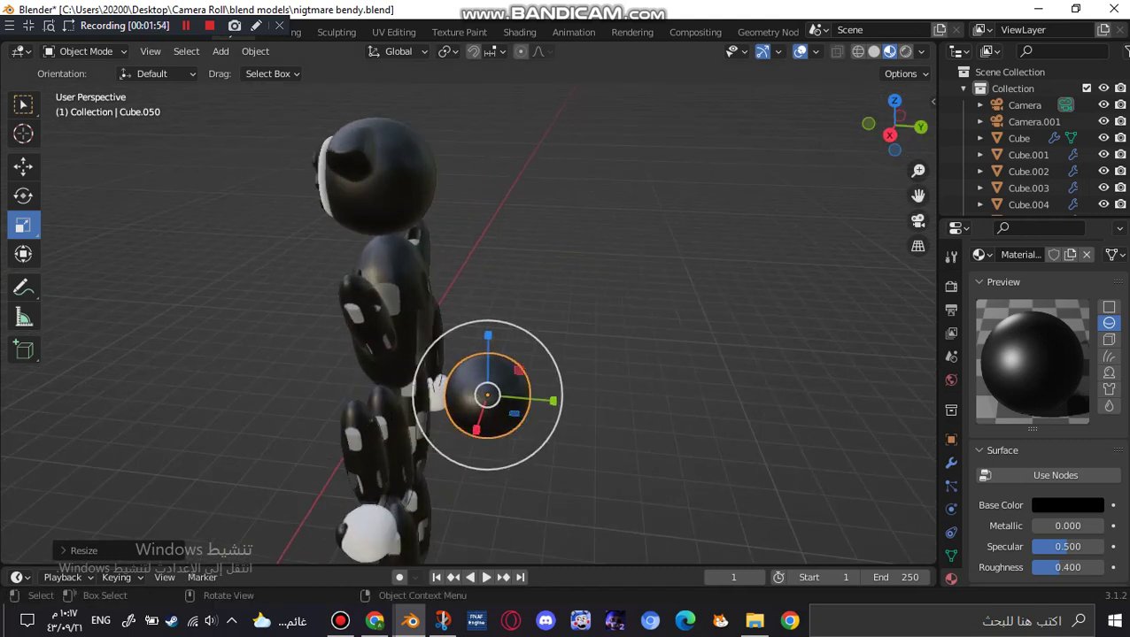
{"action": "left_click_drag", "start_coordinate": [894, 125], "coordinate": [806, 125]}
{"action": "scroll", "coordinate": [682, 340], "scroll_direction": "down", "scroll_amount": 2}
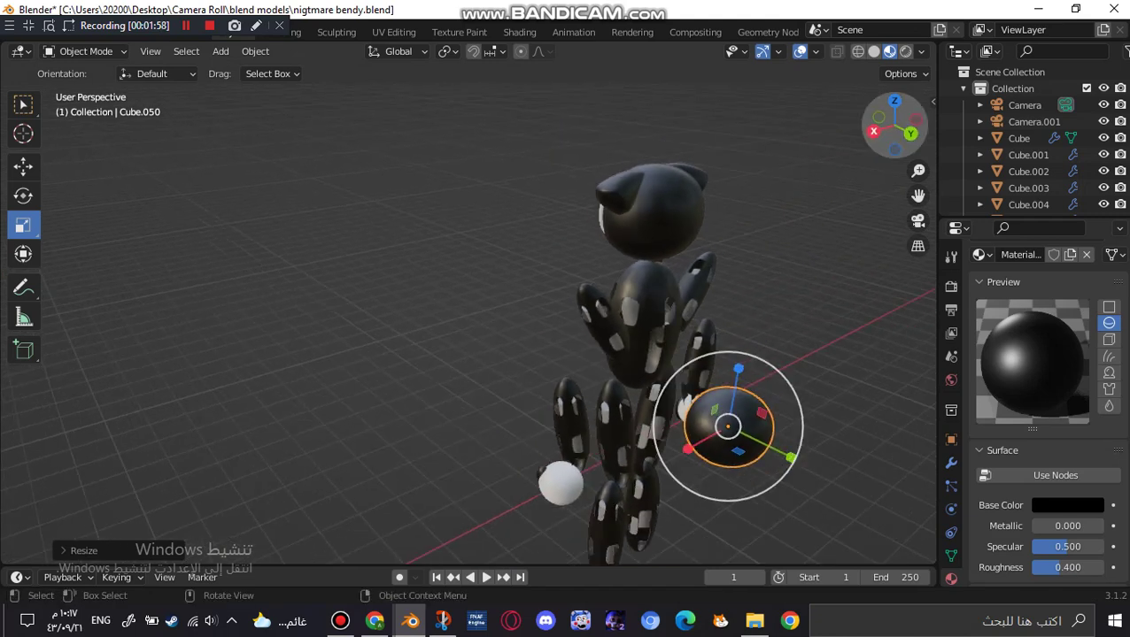
{"action": "left_click_drag", "start_coordinate": [896, 125], "coordinate": [858, 125]}
{"action": "left_click_drag", "start_coordinate": [918, 196], "coordinate": [689, 140]}
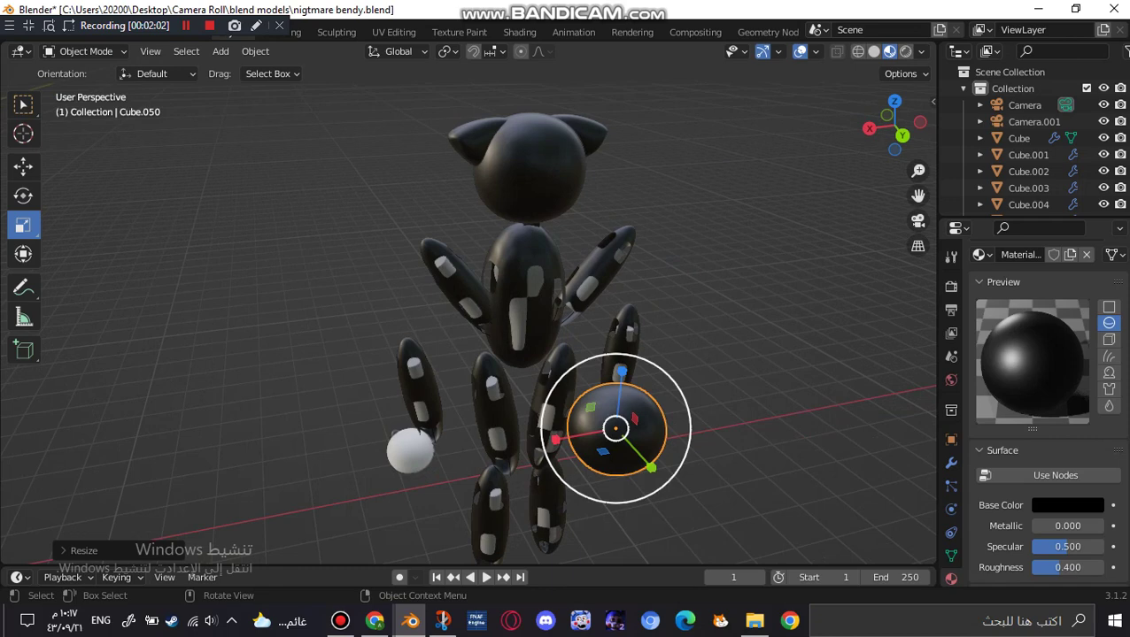
{"action": "left_click_drag", "start_coordinate": [608, 395], "coordinate": [611, 407]}
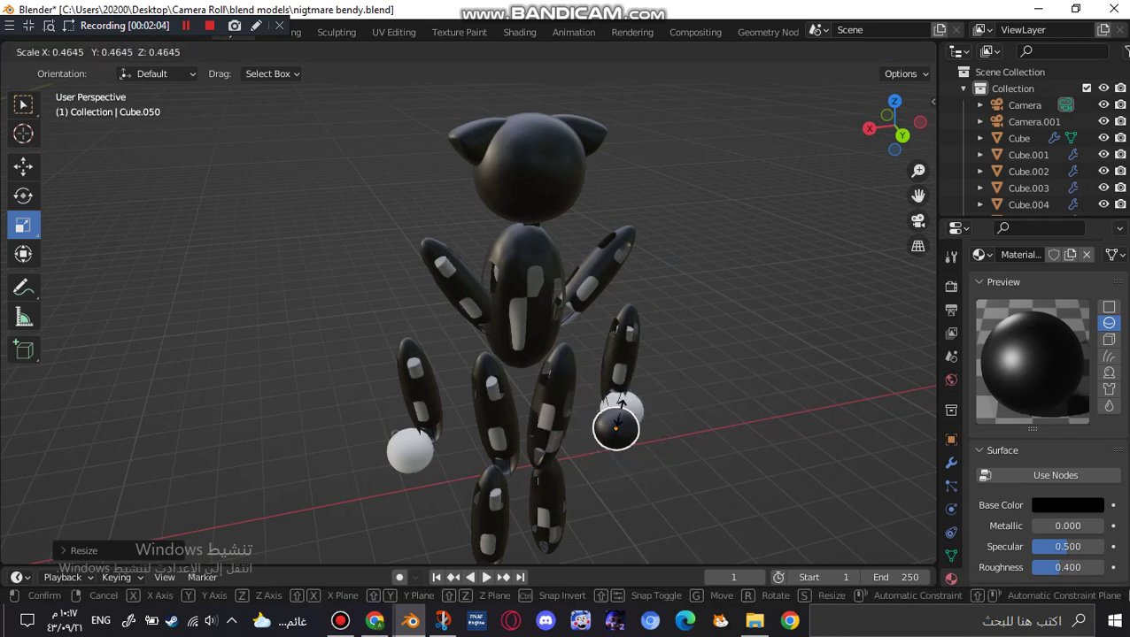
{"action": "left_click", "coordinate": [621, 403]}
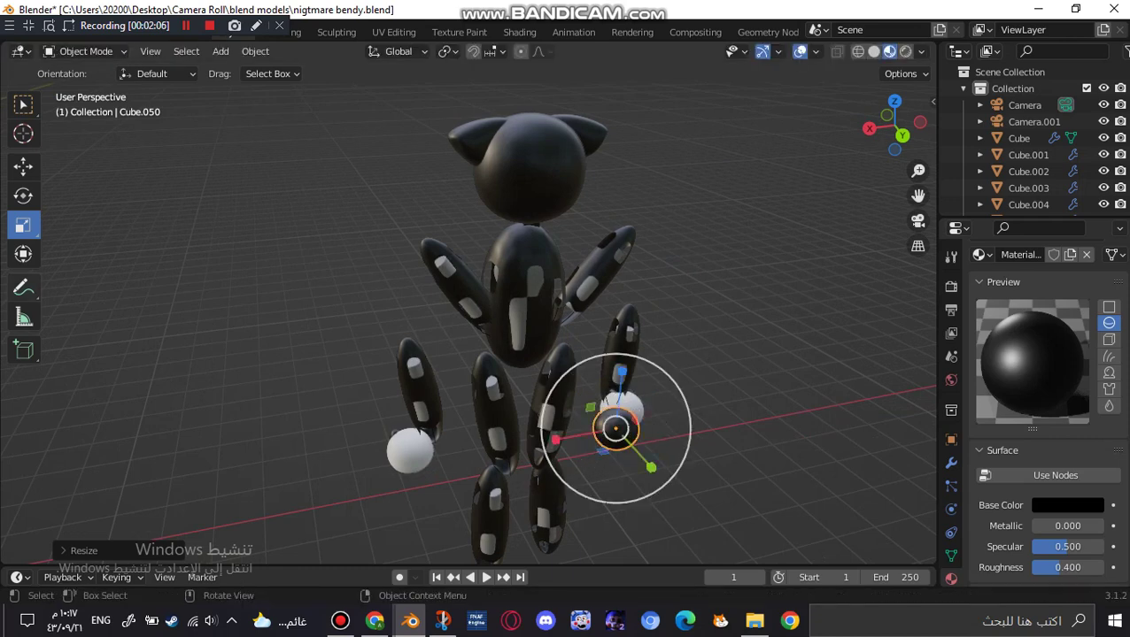
- Delete the black sphere next to the character's hand
{"action": "left_click", "coordinate": [23, 165]}
{"action": "right_click", "coordinate": [615, 426]}
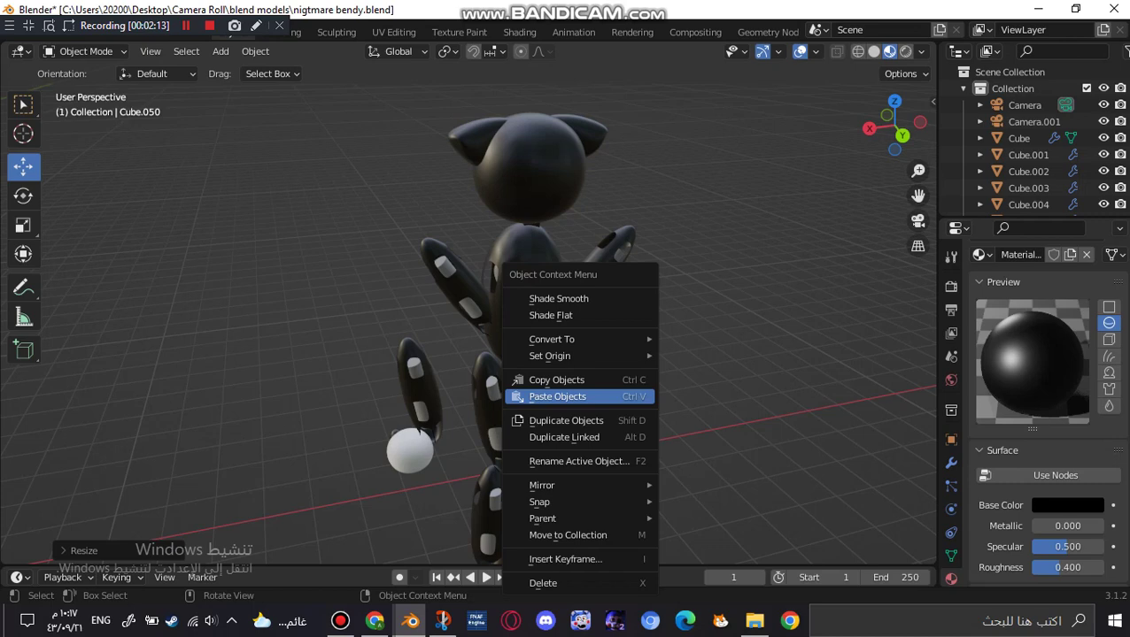
{"action": "left_click", "coordinate": [558, 397]}
{"action": "left_click", "coordinate": [557, 396]}
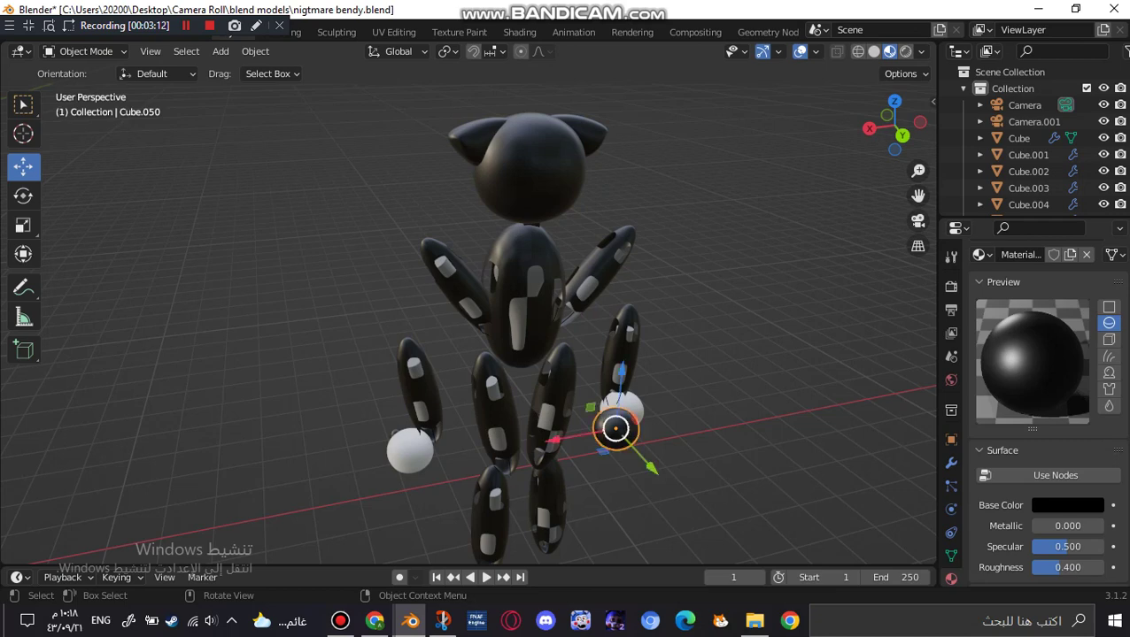
{"action": "right_click", "coordinate": [572, 438]}
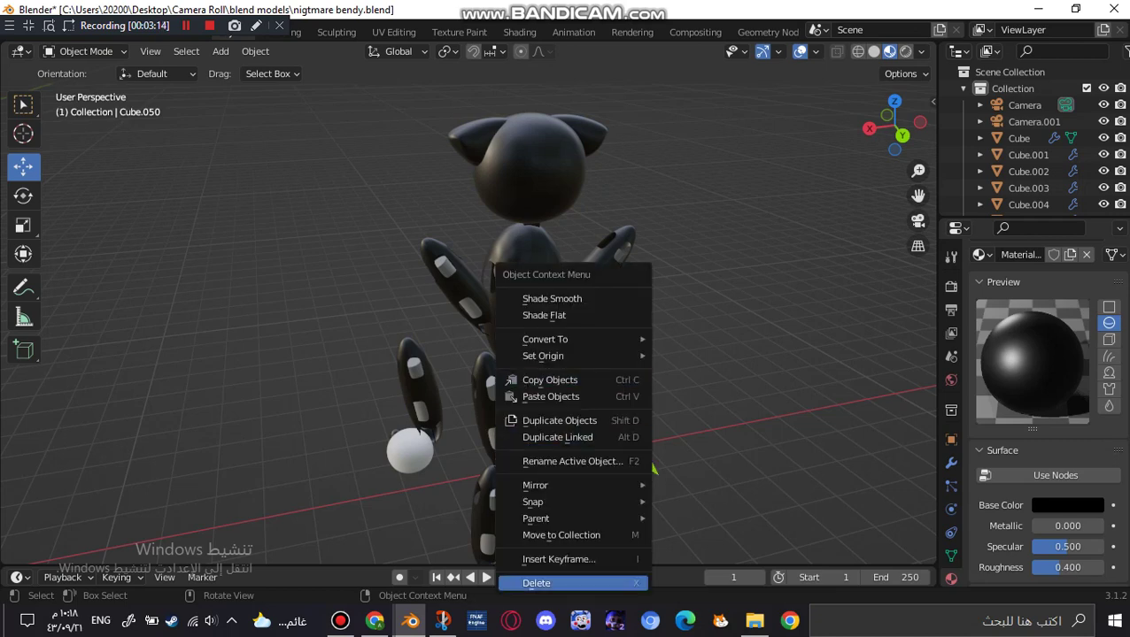
{"action": "left_click", "coordinate": [540, 583]}
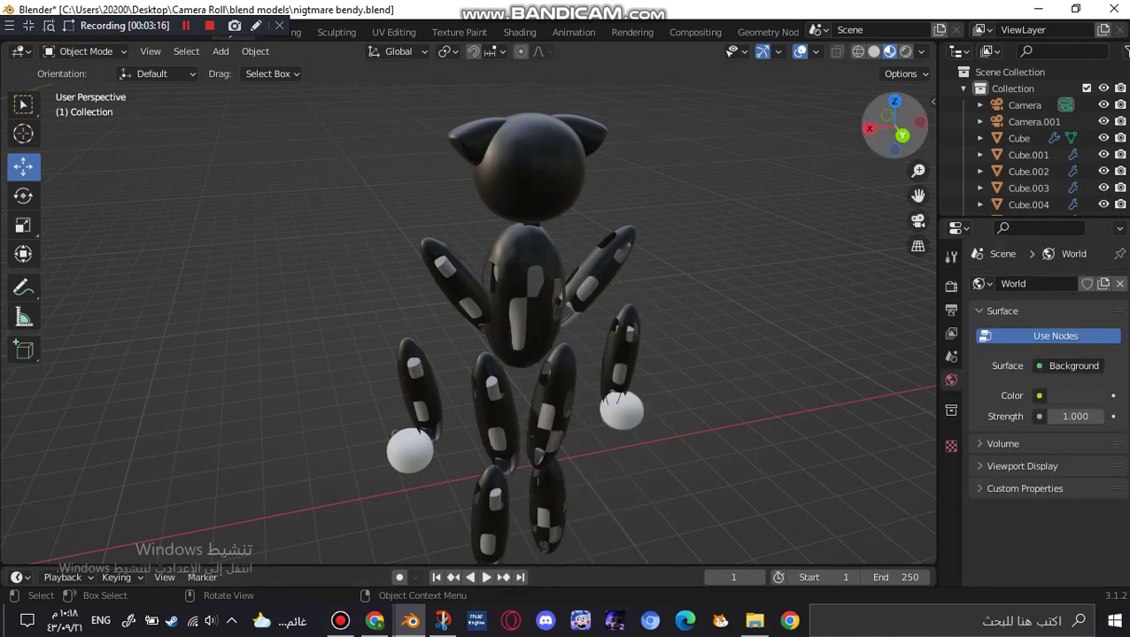
- Select all parts of the character and move them together slightly up and sideways
{"action": "left_click_drag", "start_coordinate": [894, 126], "coordinate": [869, 135]}
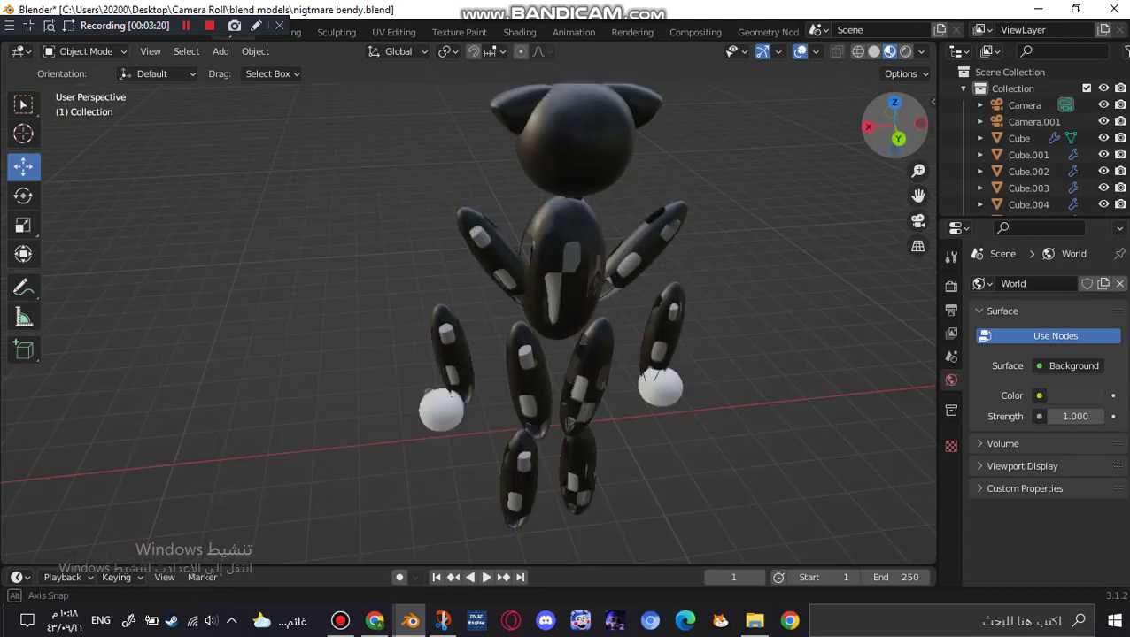
{"action": "left_click_drag", "start_coordinate": [395, 82], "coordinate": [770, 535]}
{"action": "left_click_drag", "start_coordinate": [553, 310], "coordinate": [521, 285]}
{"action": "left_click_drag", "start_coordinate": [531, 328], "coordinate": [531, 328]}
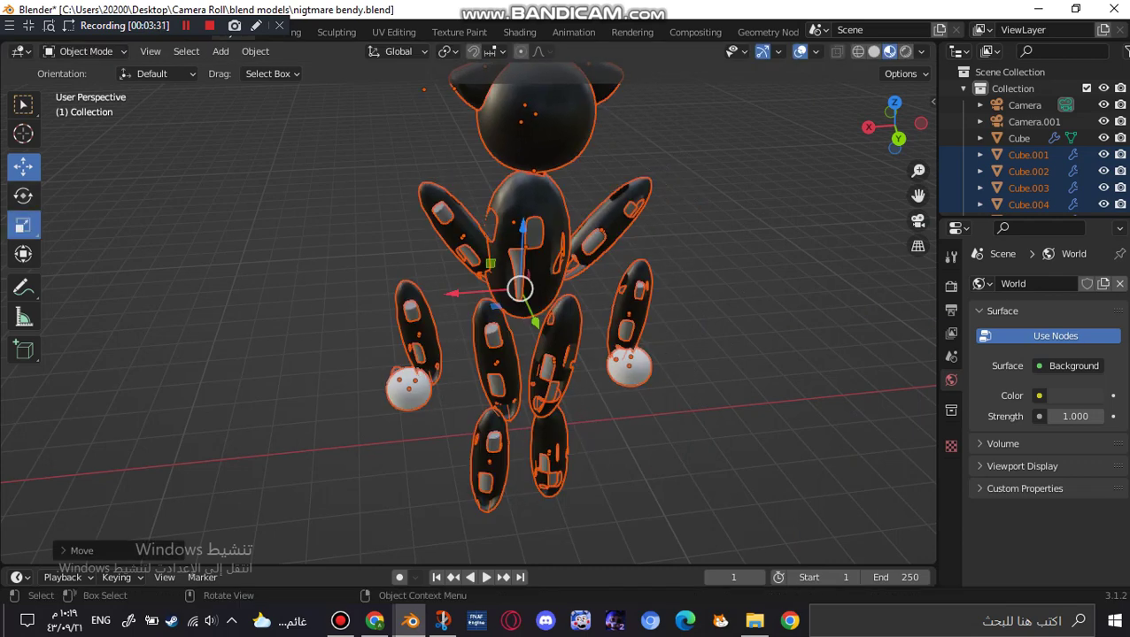
- Scale the whole selected character down uniformly to about 0.45
{"action": "left_click", "coordinate": [23, 225]}
{"action": "left_click_drag", "start_coordinate": [489, 283], "coordinate": [625, 313]}
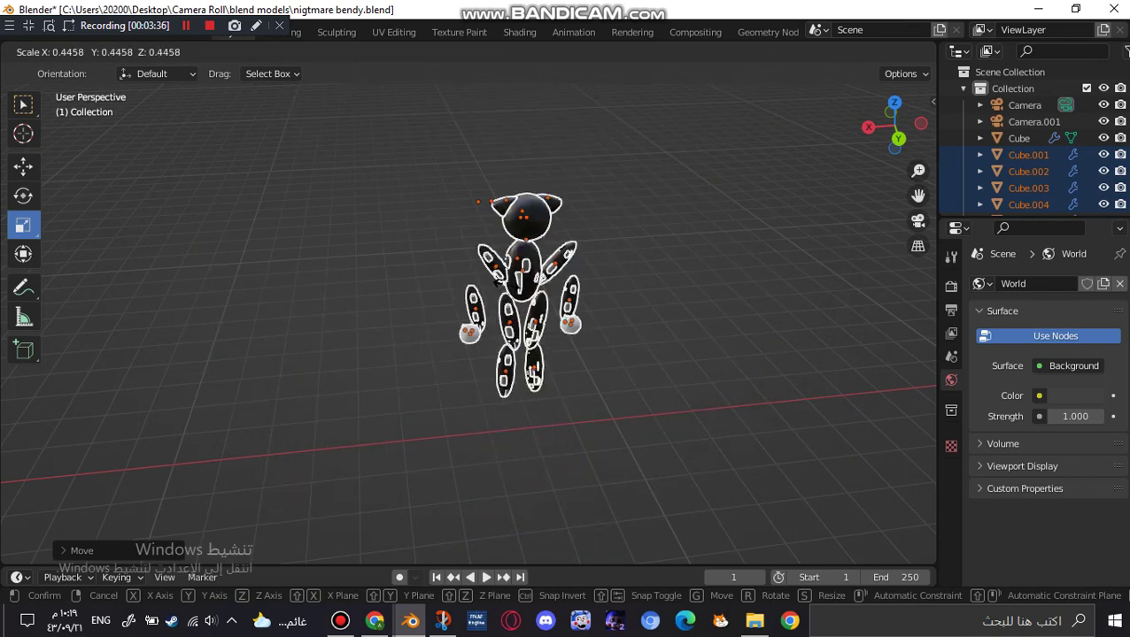
{"action": "left_click", "coordinate": [504, 284]}
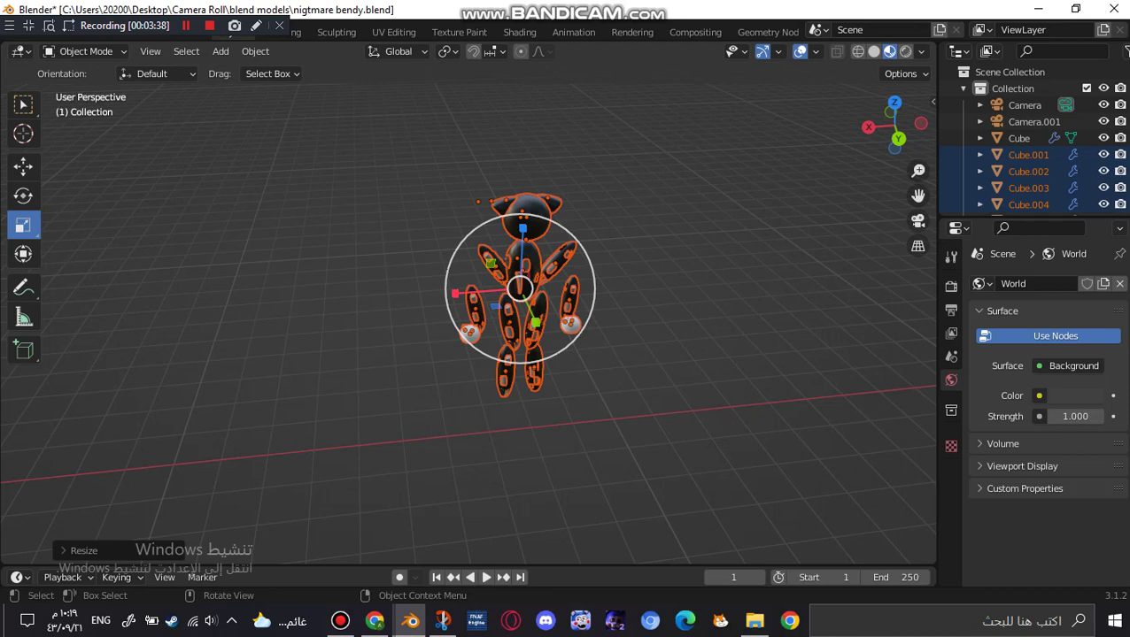
- Stretch the selected character wider along the global X axis and taller along the Z axis
{"action": "key", "text": "s"}
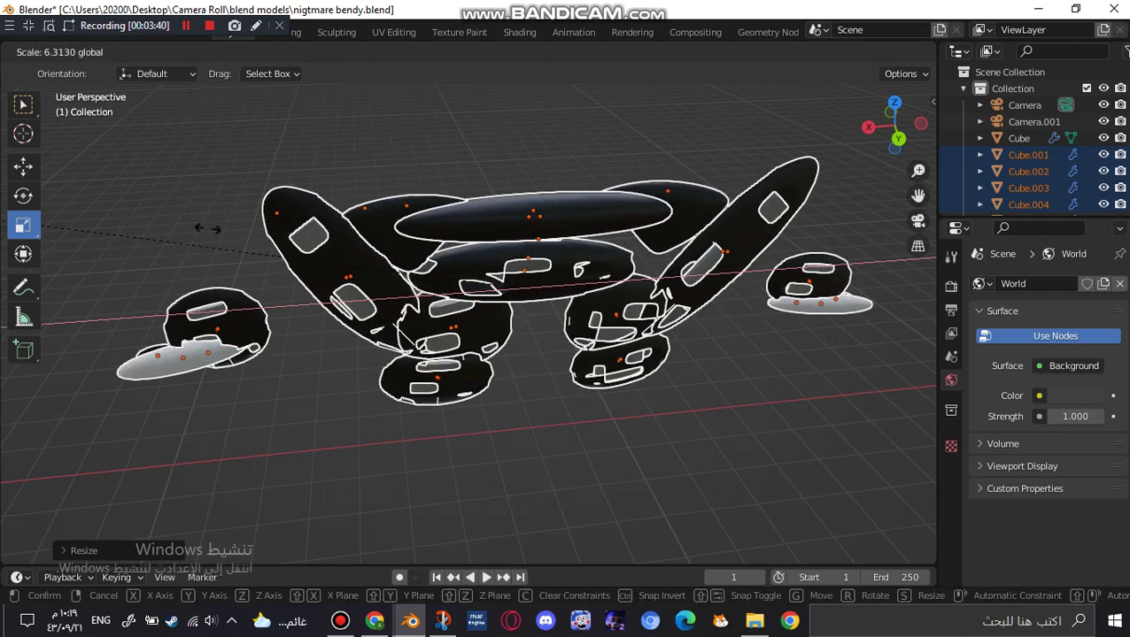
{"action": "left_click", "coordinate": [310, 139]}
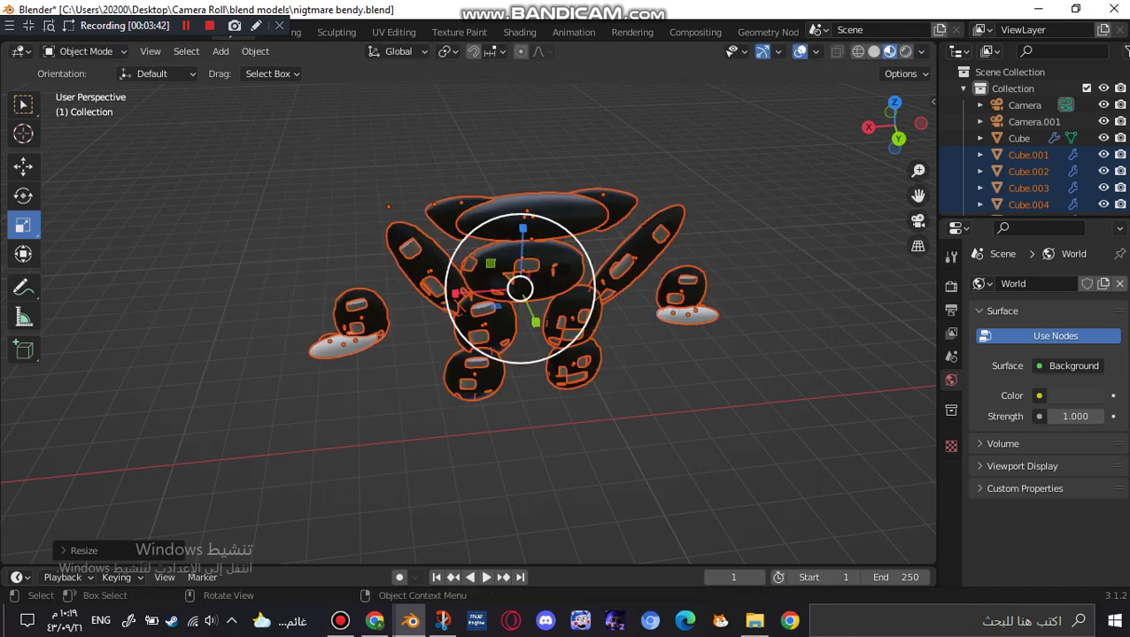
{"action": "key", "text": "s"}
{"action": "key", "text": "Return"}
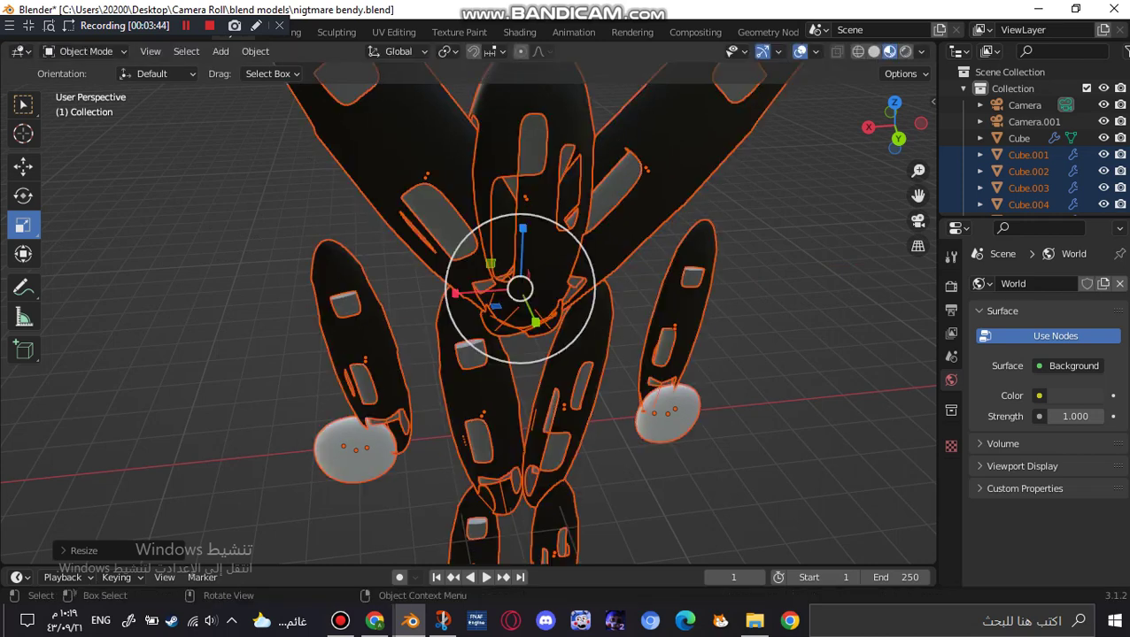
- Examine the resized character from the back, front and side, including the eyes and overall thickness
{"action": "scroll", "coordinate": [467, 319], "scroll_direction": "down", "scroll_amount": 4}
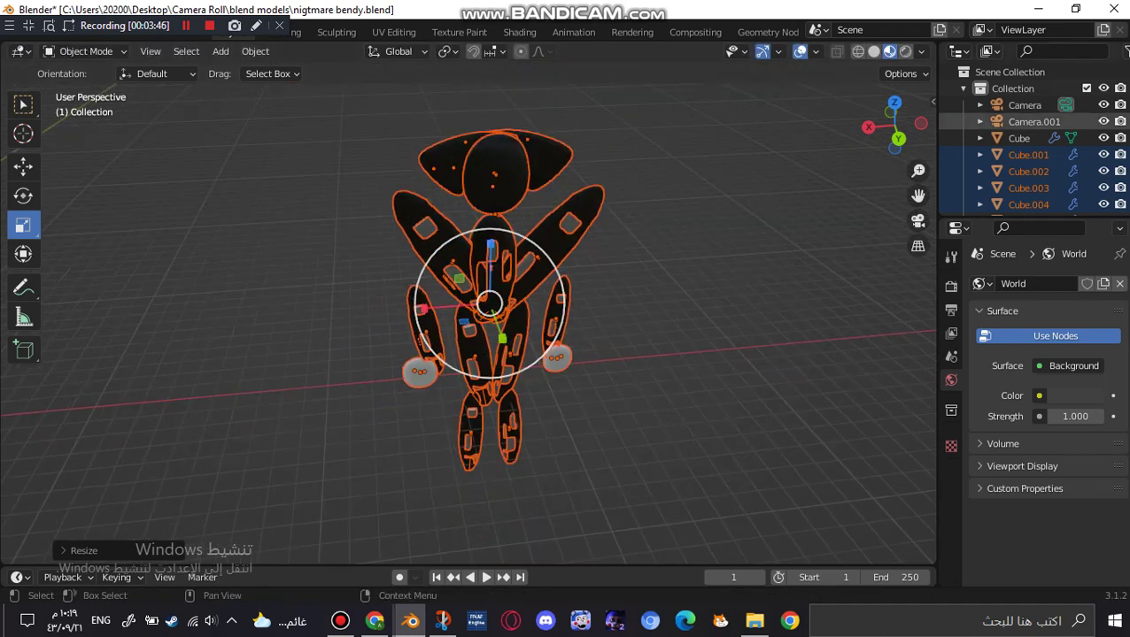
{"action": "left_click_drag", "start_coordinate": [903, 126], "coordinate": [869, 126]}
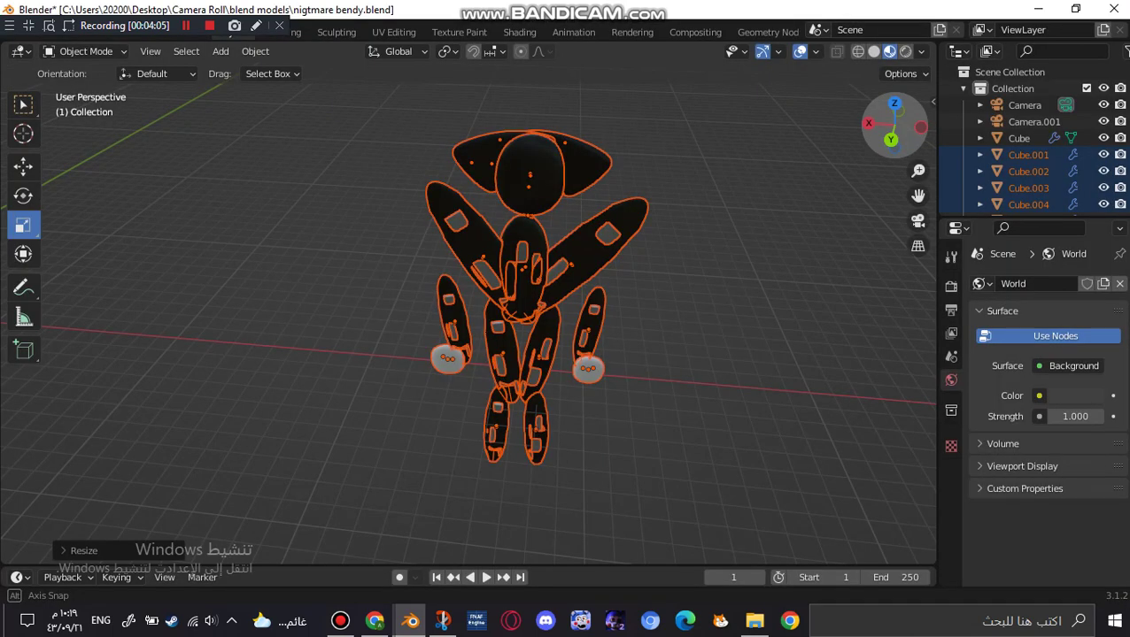
{"action": "left_click_drag", "start_coordinate": [919, 125], "coordinate": [589, 80]}
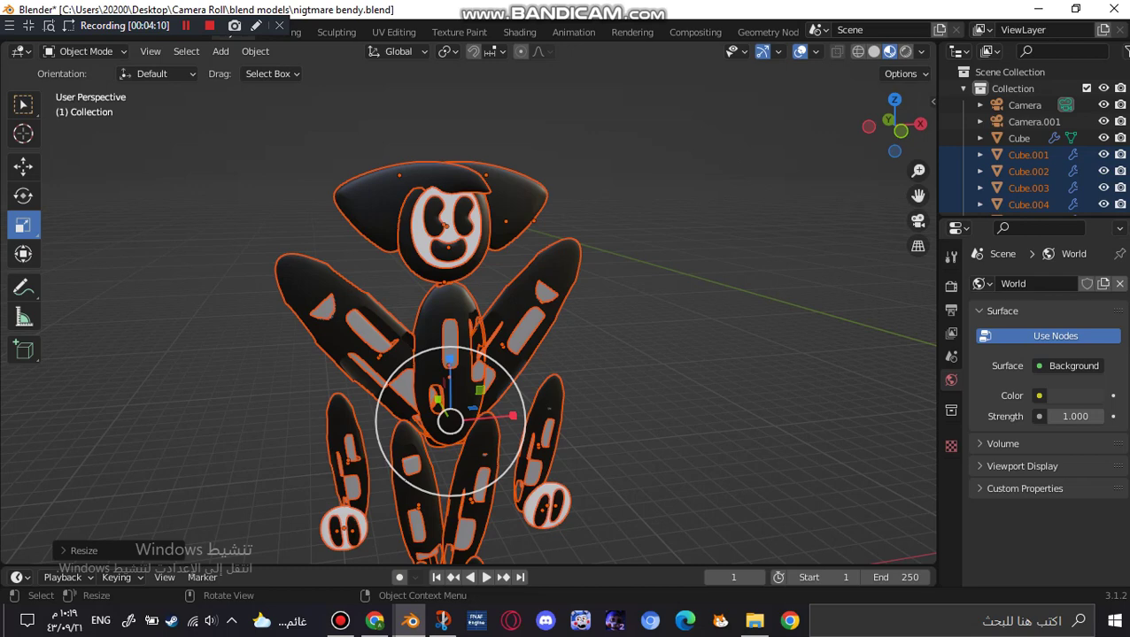
{"action": "left_click", "coordinate": [433, 218]}
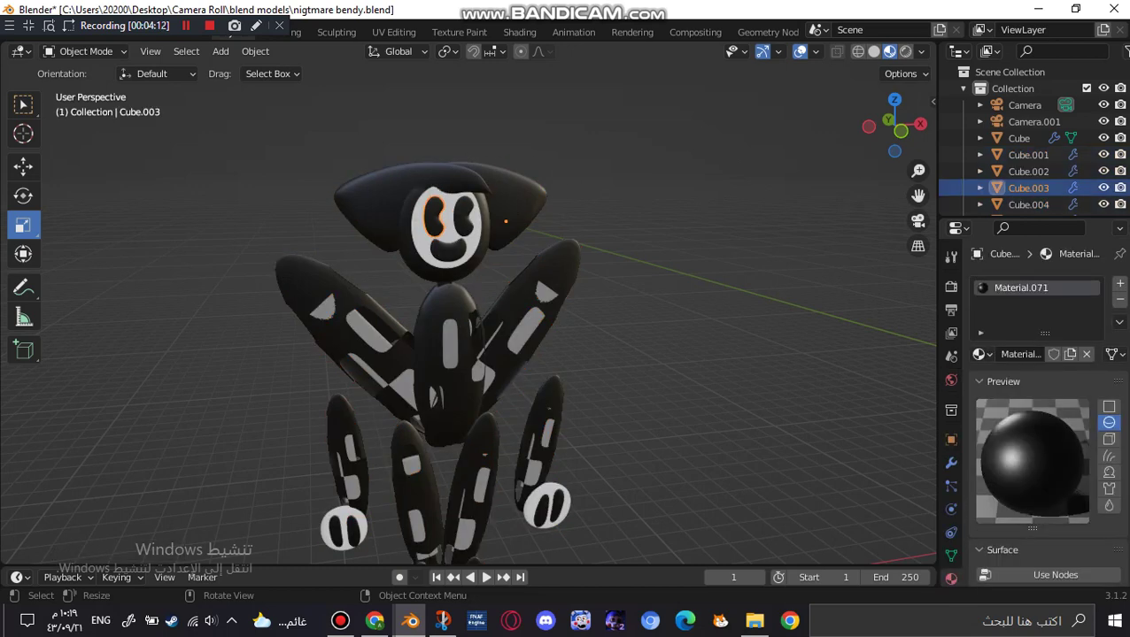
{"action": "scroll", "coordinate": [467, 314], "scroll_direction": "up", "scroll_amount": 6}
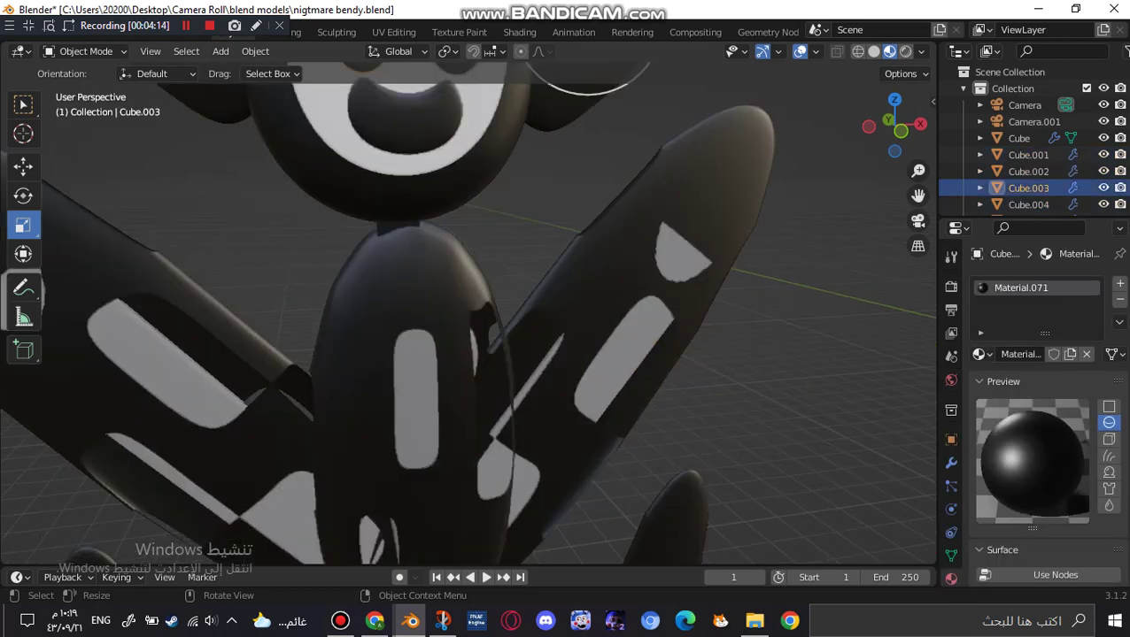
{"action": "scroll", "coordinate": [467, 314], "scroll_direction": "down", "scroll_amount": 5}
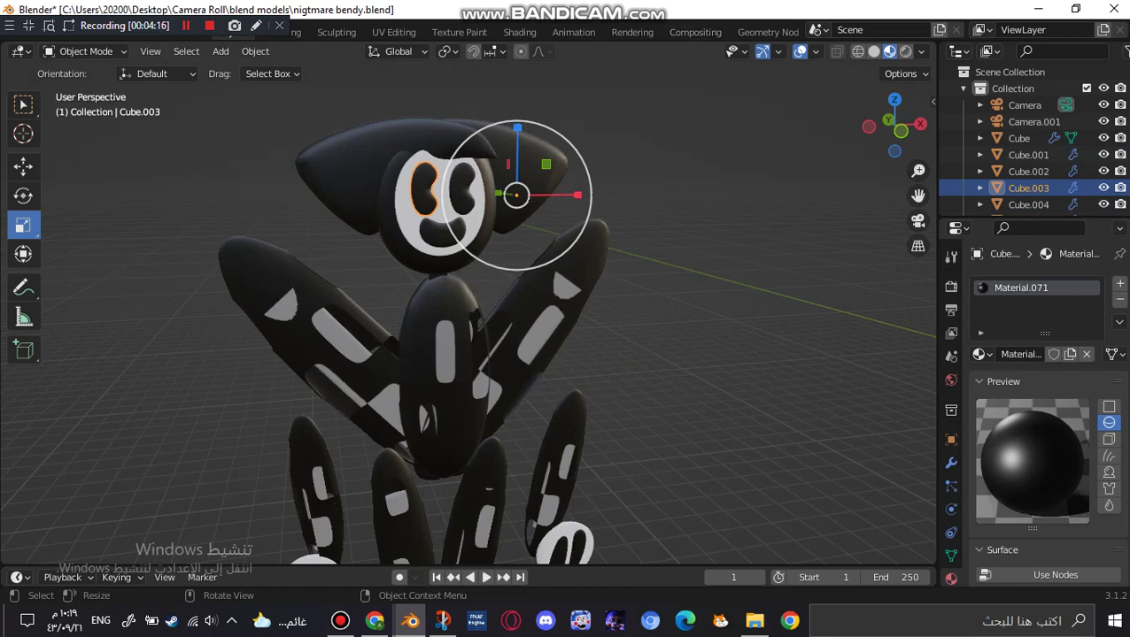
{"action": "scroll", "coordinate": [468, 314], "scroll_direction": "up", "scroll_amount": 6}
{"action": "left_click_drag", "start_coordinate": [918, 196], "coordinate": [983, 534]}
{"action": "left_click_drag", "start_coordinate": [894, 126], "coordinate": [807, 134]}
{"action": "left_click_drag", "start_coordinate": [918, 196], "coordinate": [1129, 208]}
{"action": "left_click_drag", "start_coordinate": [894, 126], "coordinate": [824, 139]}
{"action": "scroll", "coordinate": [469, 324], "scroll_direction": "down", "scroll_amount": 8}
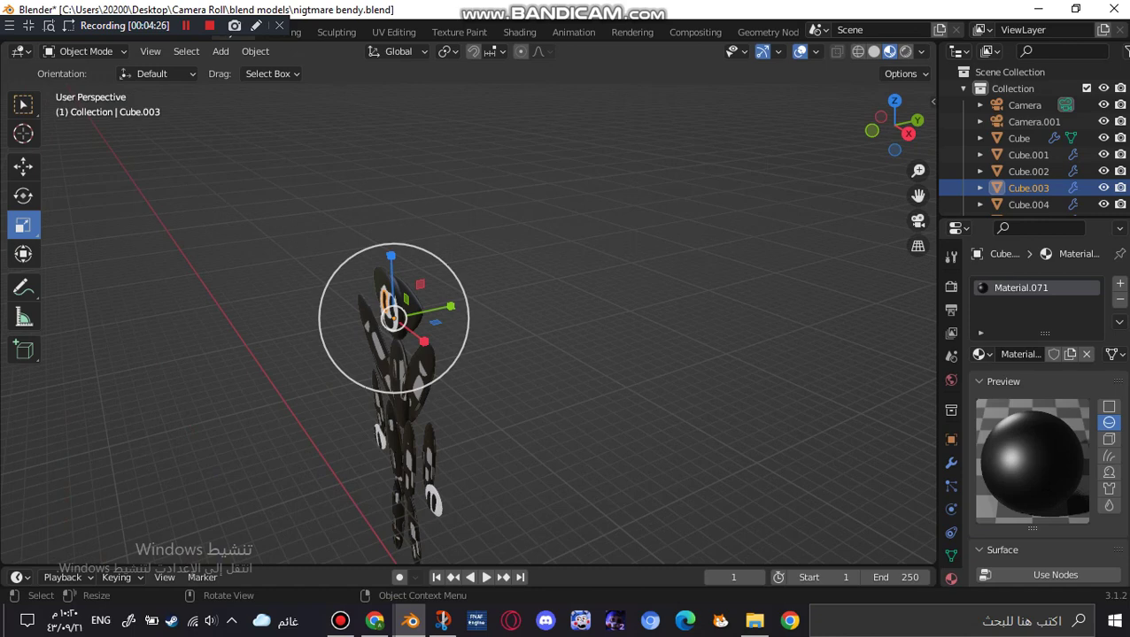
- Select all parts of the character and scale them much thicker along the global Y axis
{"action": "left_click_drag", "start_coordinate": [198, 165], "coordinate": [529, 553]}
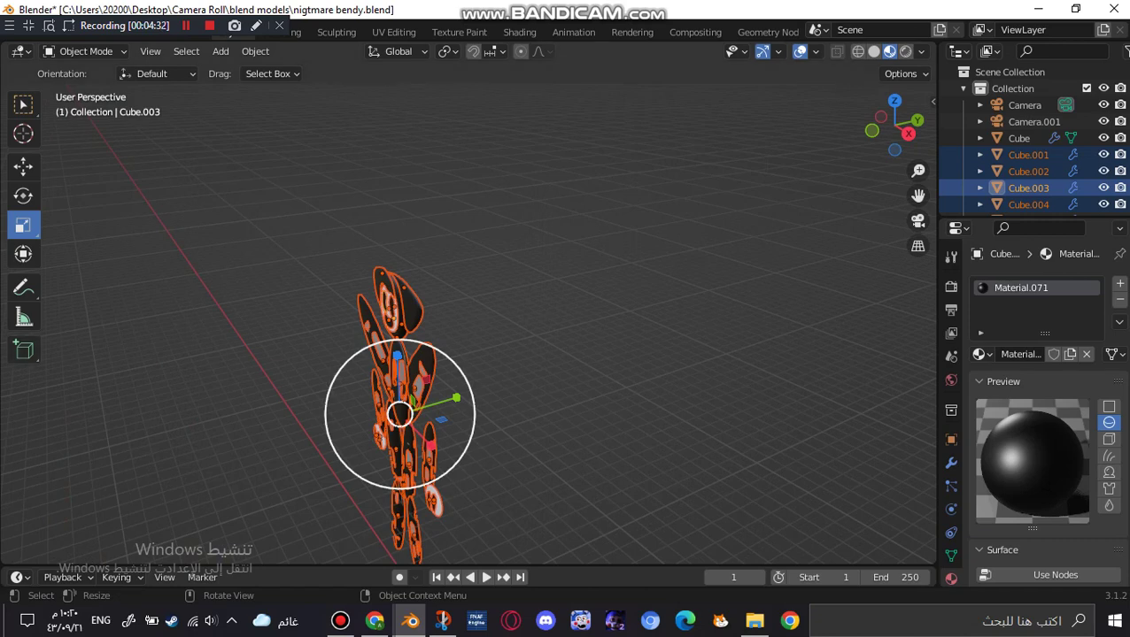
{"action": "left_click_drag", "start_coordinate": [400, 412], "coordinate": [920, 365]}
{"action": "scroll", "coordinate": [469, 328], "scroll_direction": "up", "scroll_amount": 2}
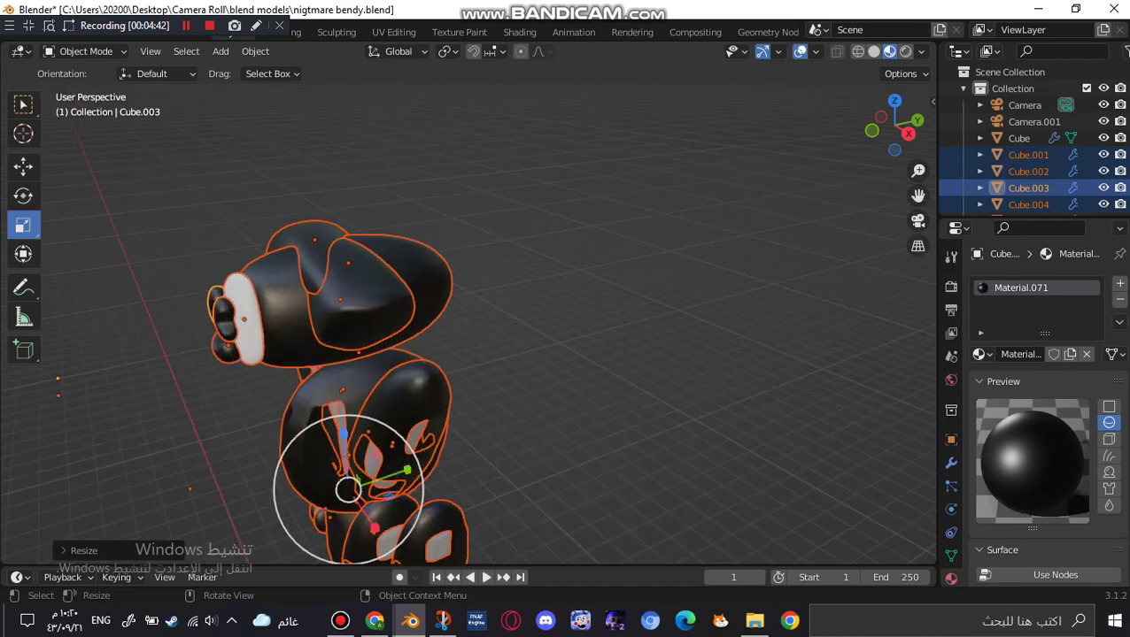
- Select the white face plate with its eyes and mouth and stretch these parts along the global Y axis
{"action": "left_click_drag", "start_coordinate": [176, 271], "coordinate": [224, 385]}
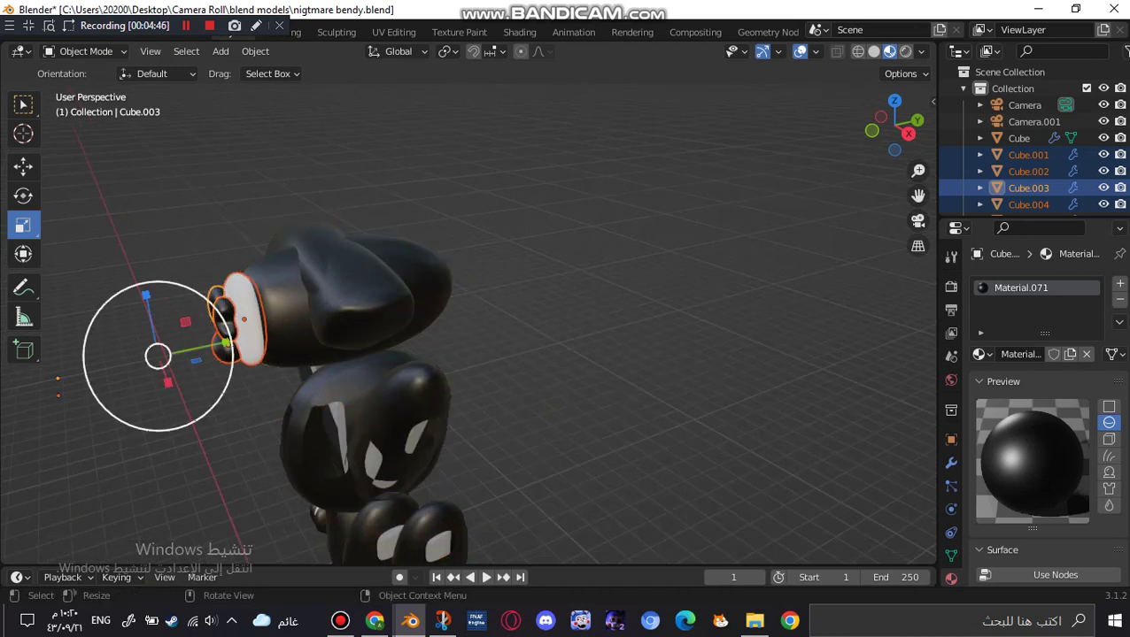
{"action": "left_click_drag", "start_coordinate": [226, 344], "coordinate": [181, 362]}
{"action": "right_click", "coordinate": [182, 363]}
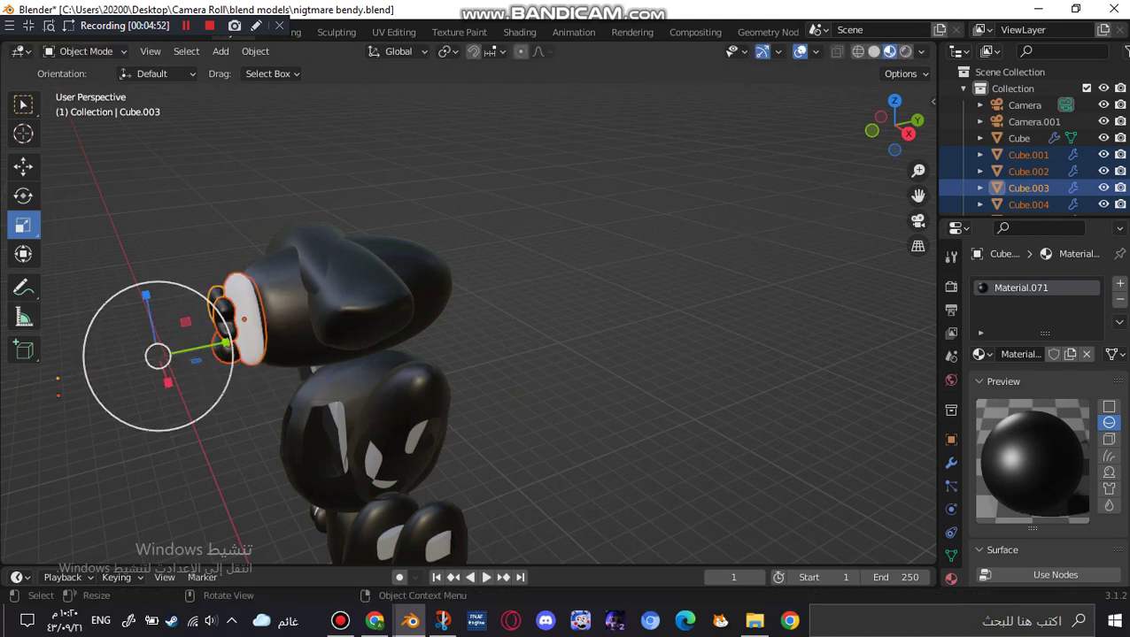
{"action": "left_click_drag", "start_coordinate": [226, 344], "coordinate": [458, 285]}
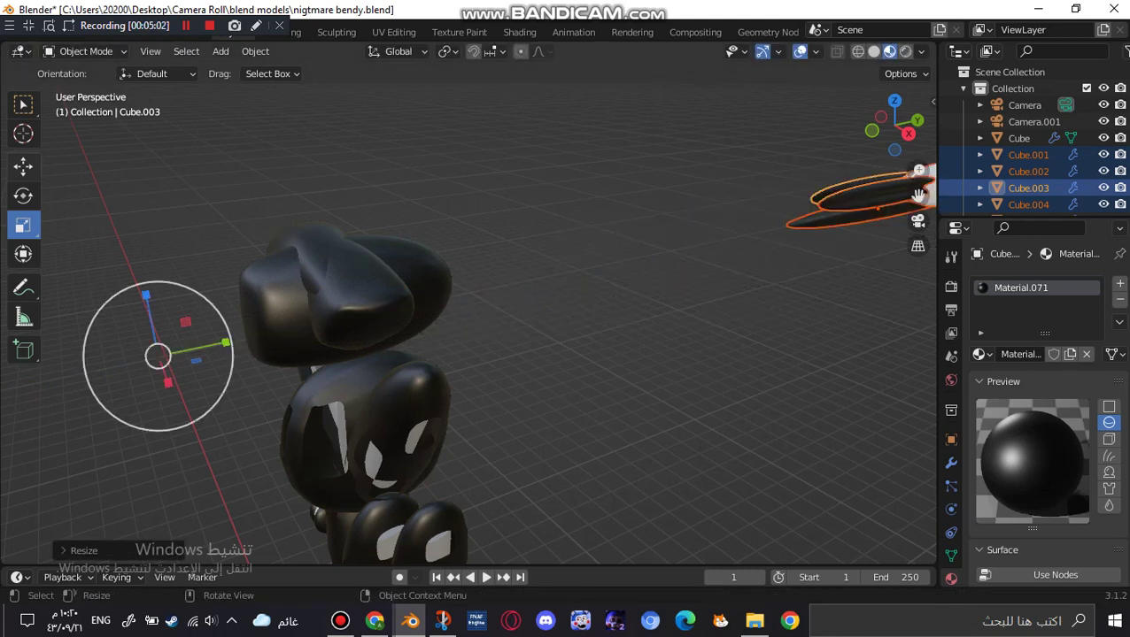
- Move the selected face parts along the Y axis back toward the head and check their placement from above and below
{"action": "left_click", "coordinate": [23, 167]}
{"action": "left_click_drag", "start_coordinate": [205, 345], "coordinate": [25, 384]}
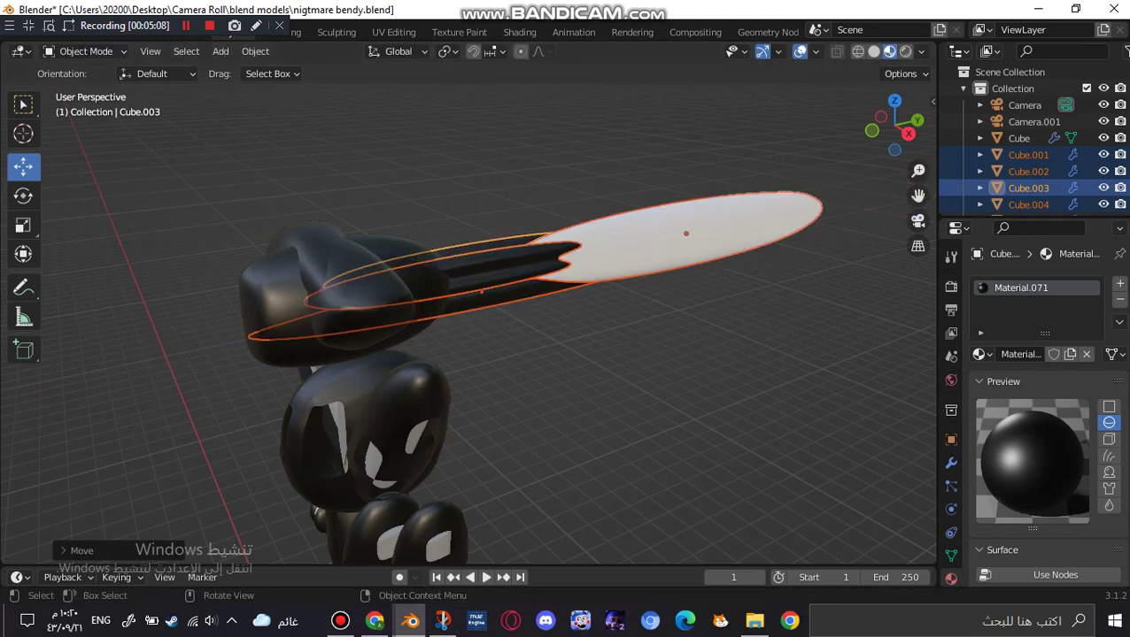
{"action": "scroll", "coordinate": [1032, 442], "scroll_direction": "down", "scroll_amount": 4}
{"action": "scroll", "coordinate": [478, 319], "scroll_direction": "down", "scroll_amount": 4}
{"action": "left_click_drag", "start_coordinate": [894, 124], "coordinate": [881, 138]}
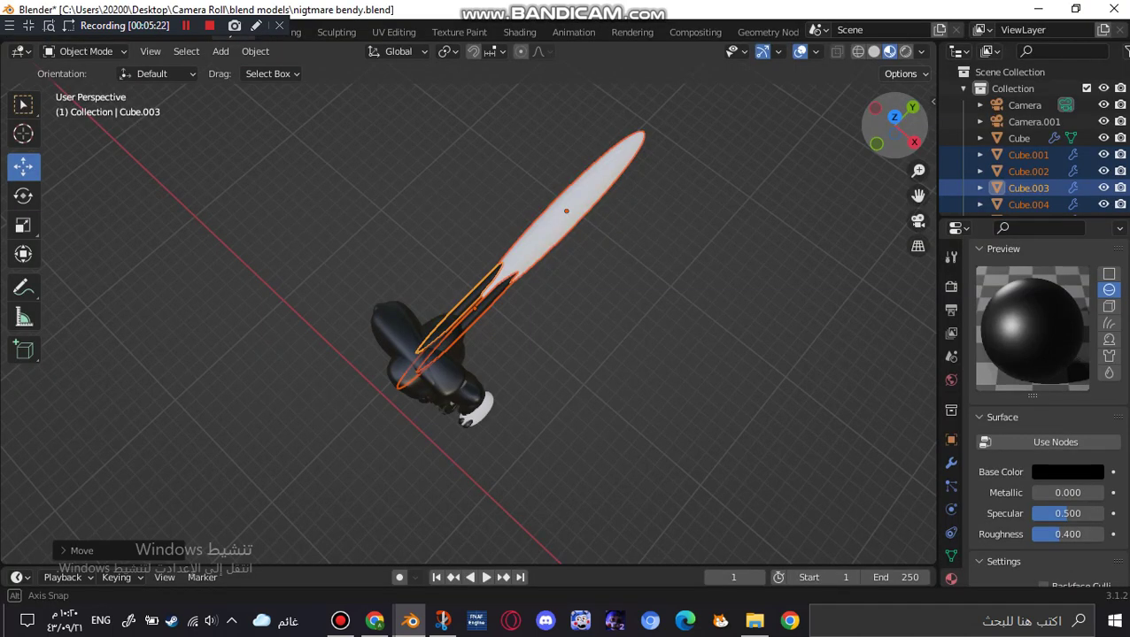
{"action": "middle_click_drag", "start_coordinate": [469, 389], "coordinate": [518, 203]}
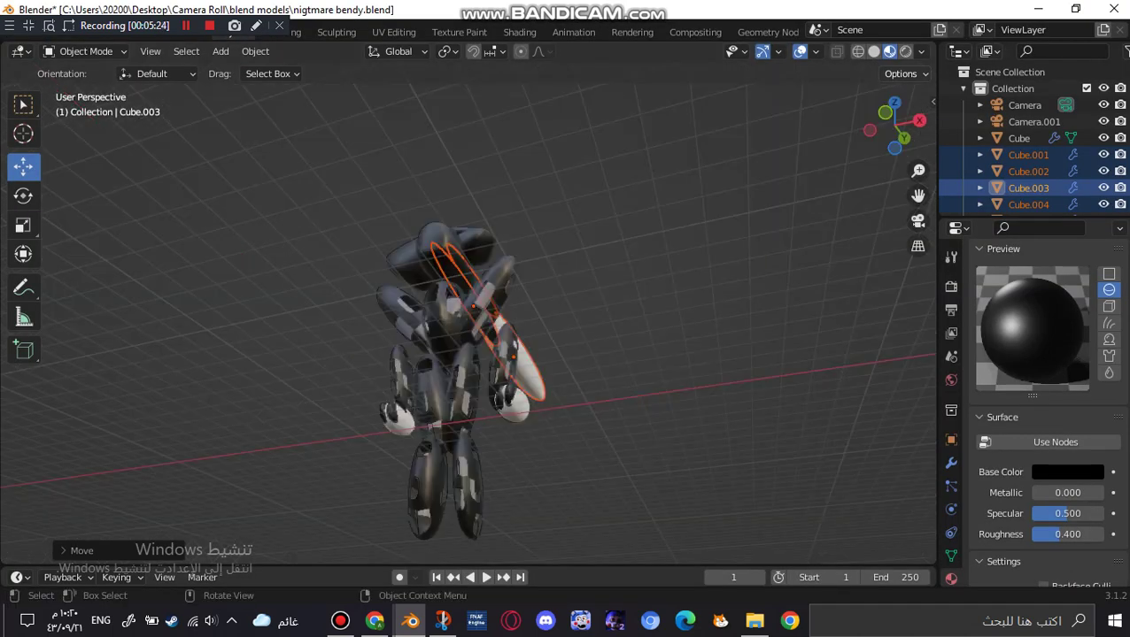